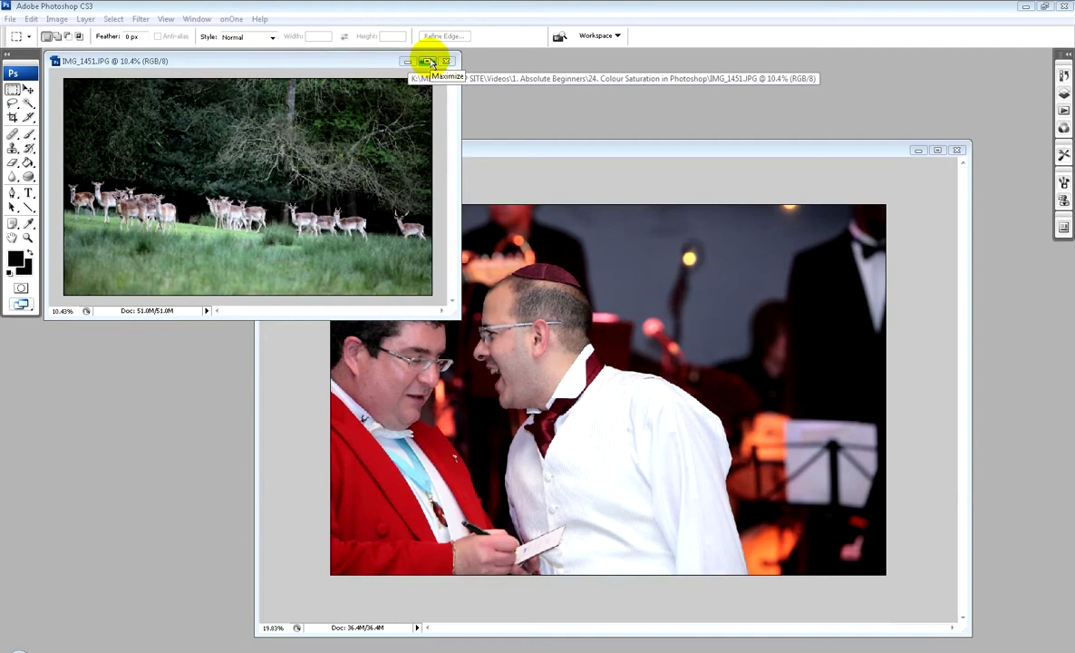
- Maximize the deer photo IMG_1451.JPG and raise its master saturation to +25 with a Hue/Saturation adjustment
{"action": "left_click", "coordinate": [431, 63]}
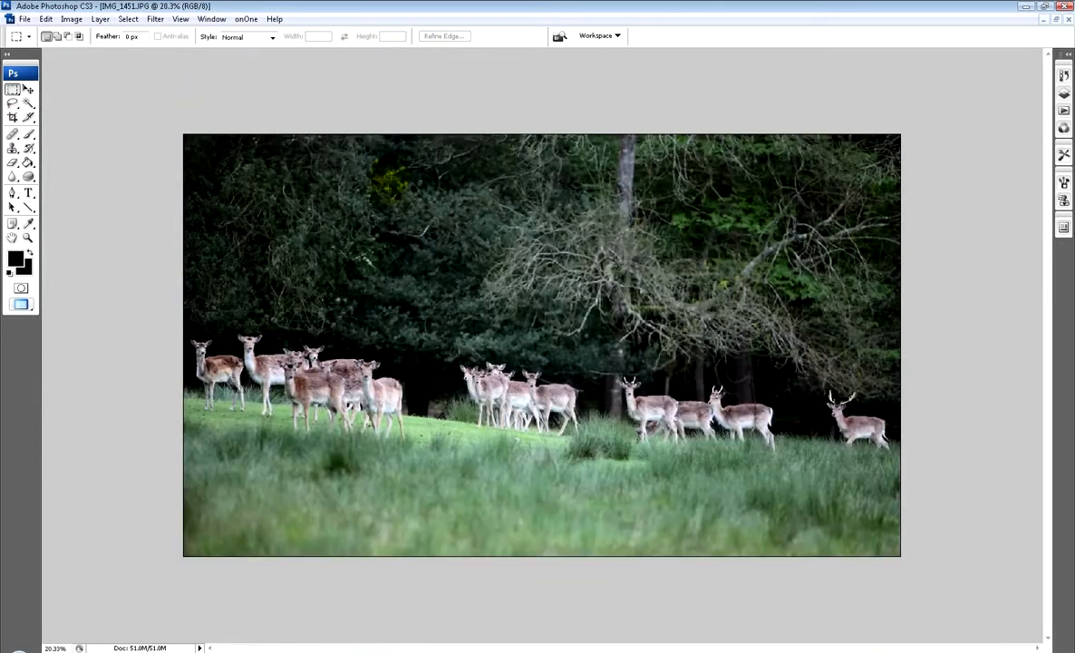
{"action": "key", "text": "ctrl+0"}
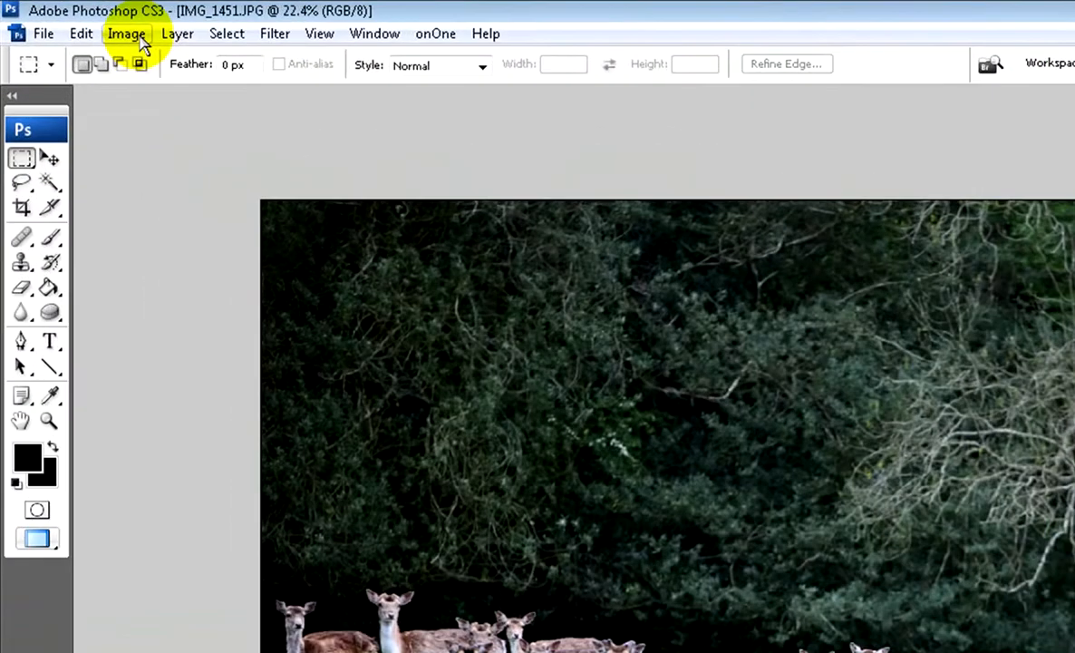
{"action": "left_click", "coordinate": [76, 21]}
{"action": "mouse_move", "coordinate": [181, 91]}
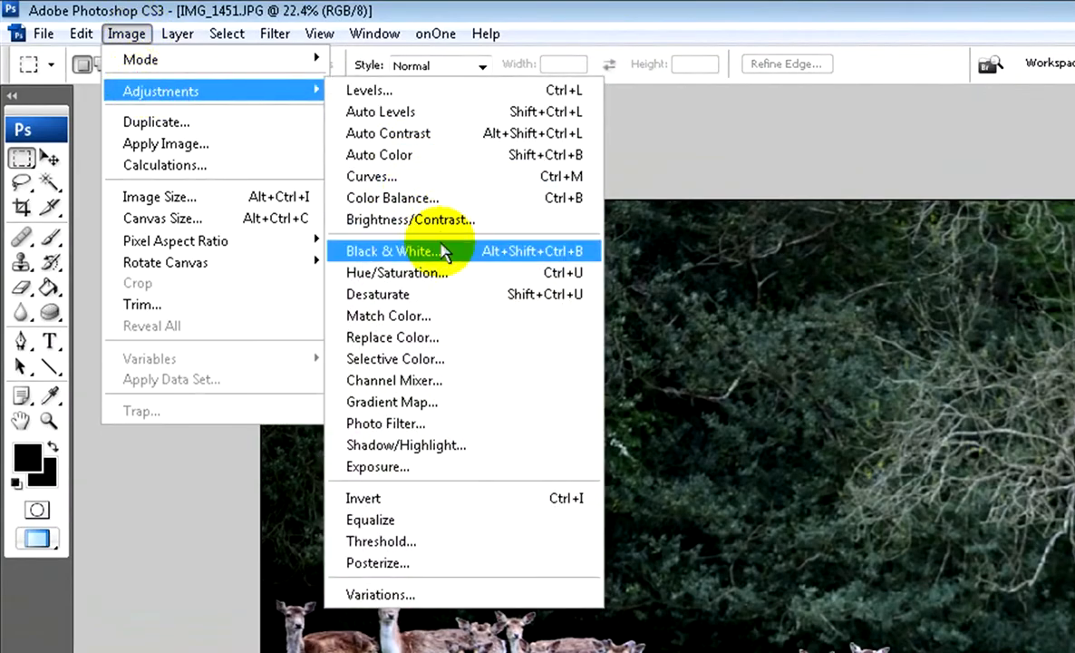
{"action": "left_click", "coordinate": [436, 272]}
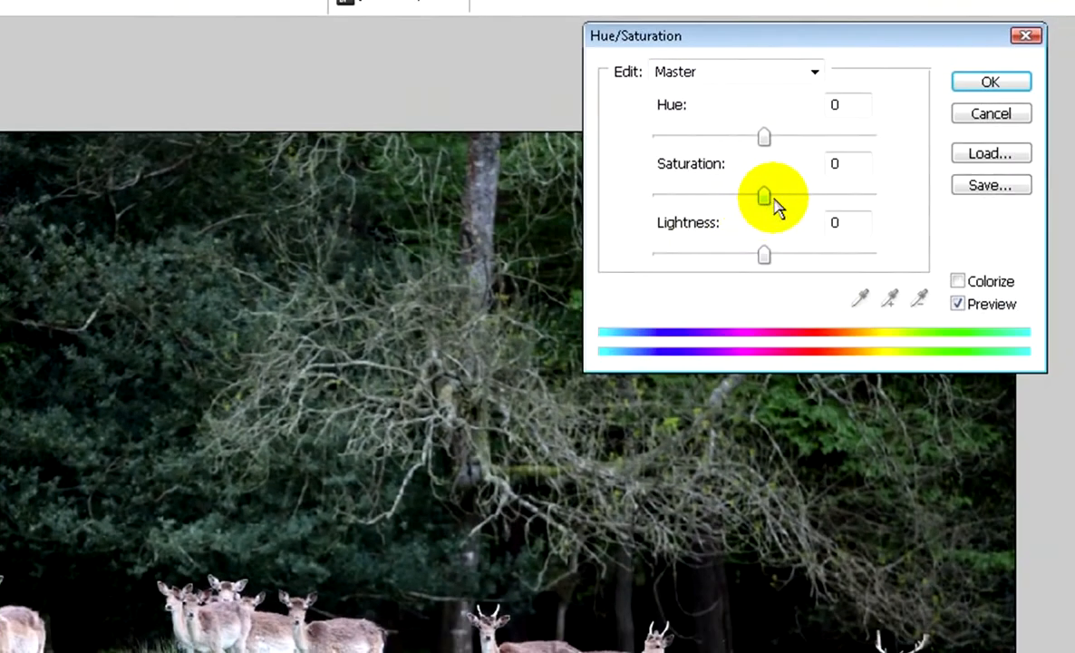
{"action": "left_click_drag", "start_coordinate": [766, 204], "coordinate": [810, 153]}
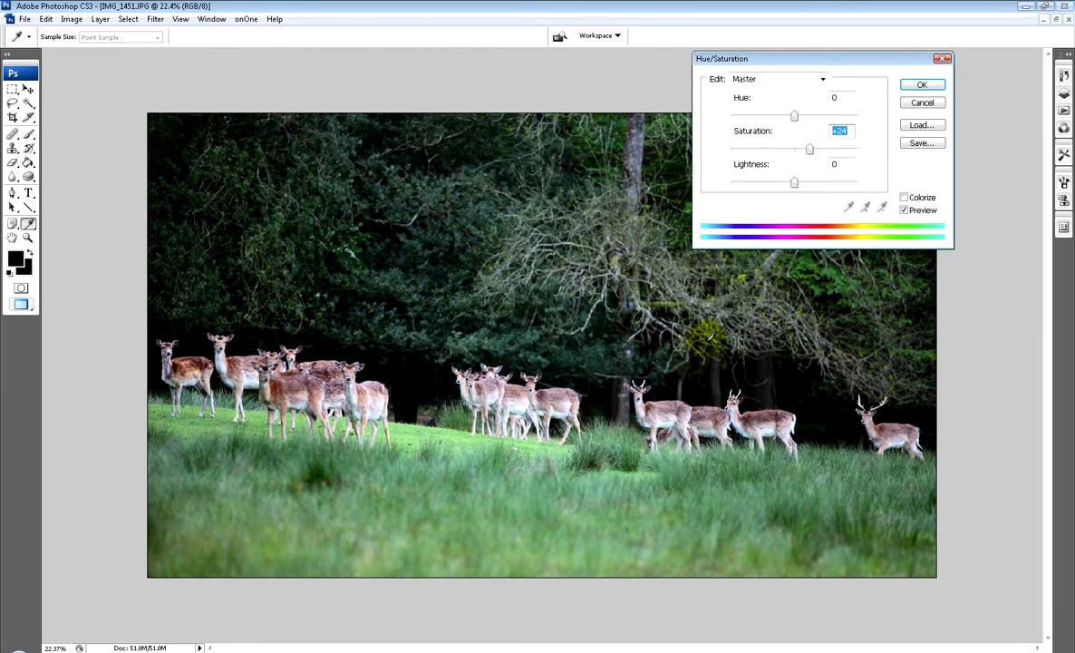
{"action": "left_click_drag", "start_coordinate": [786, 62], "coordinate": [394, 22]}
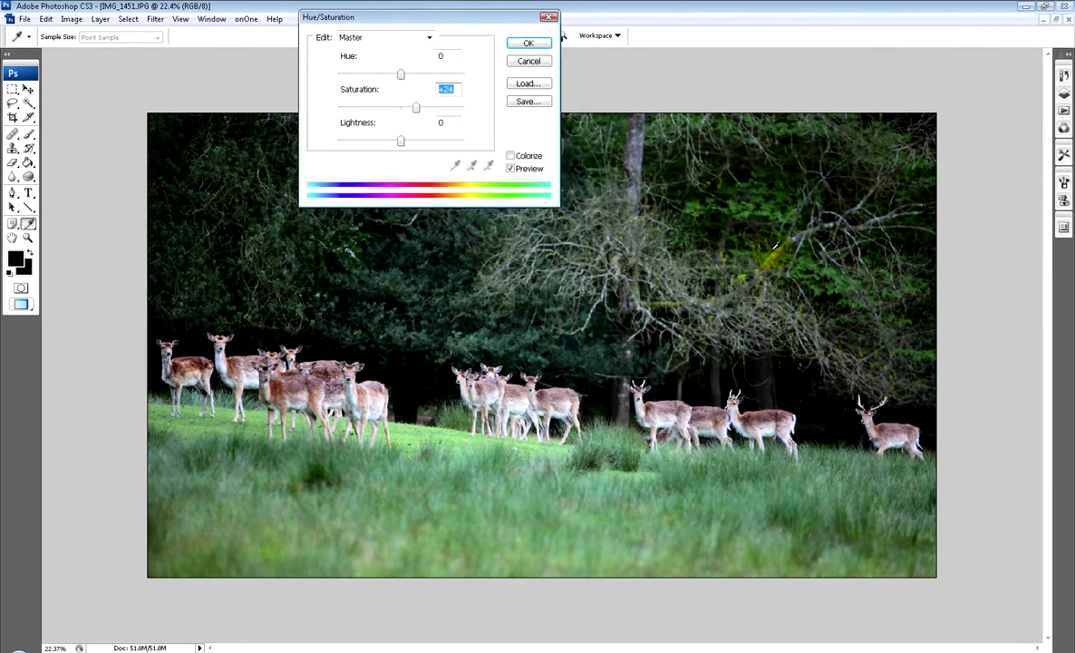
{"action": "left_click_drag", "start_coordinate": [412, 108], "coordinate": [417, 107]}
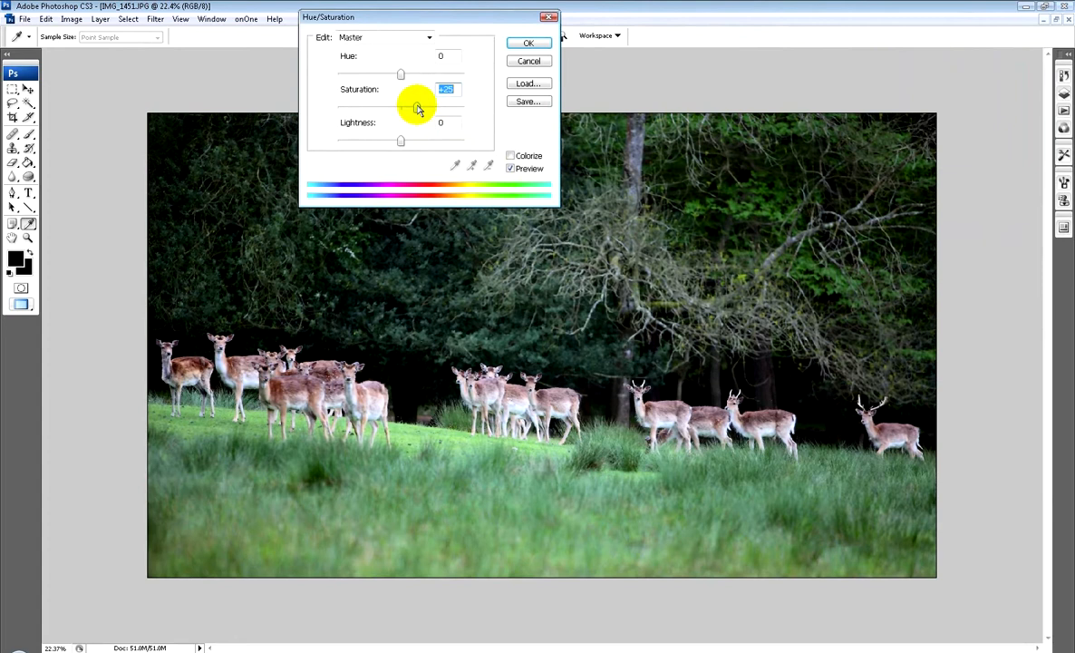
- Compare the deer photo with and without the saturation preview, and apply the Hue/Saturation adjustment
{"action": "left_click", "coordinate": [512, 170]}
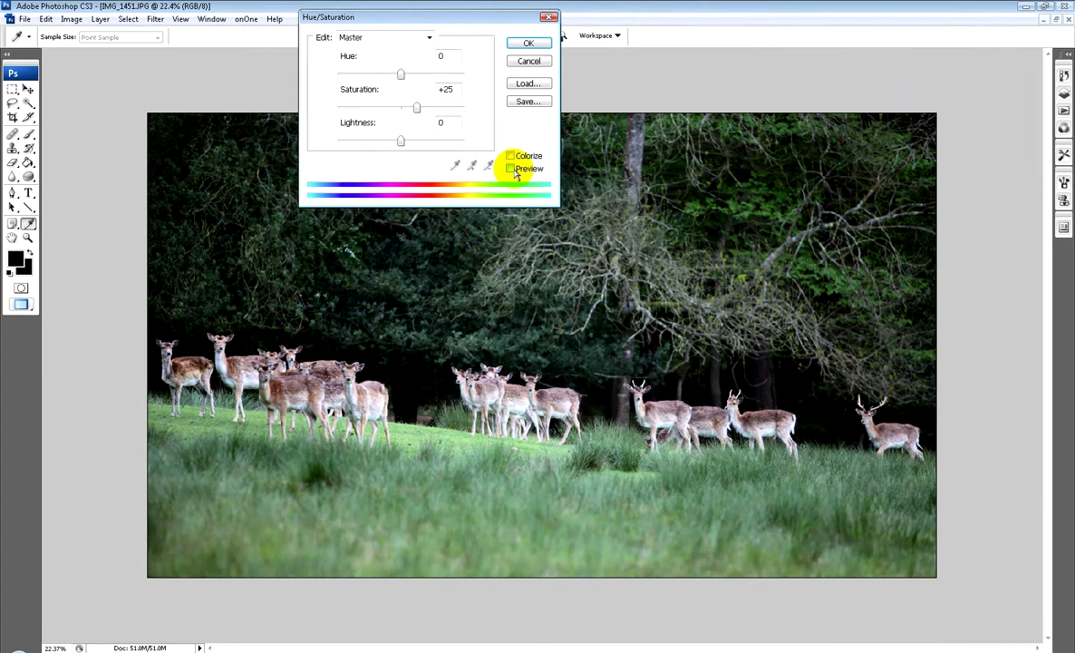
{"action": "left_click", "coordinate": [512, 170]}
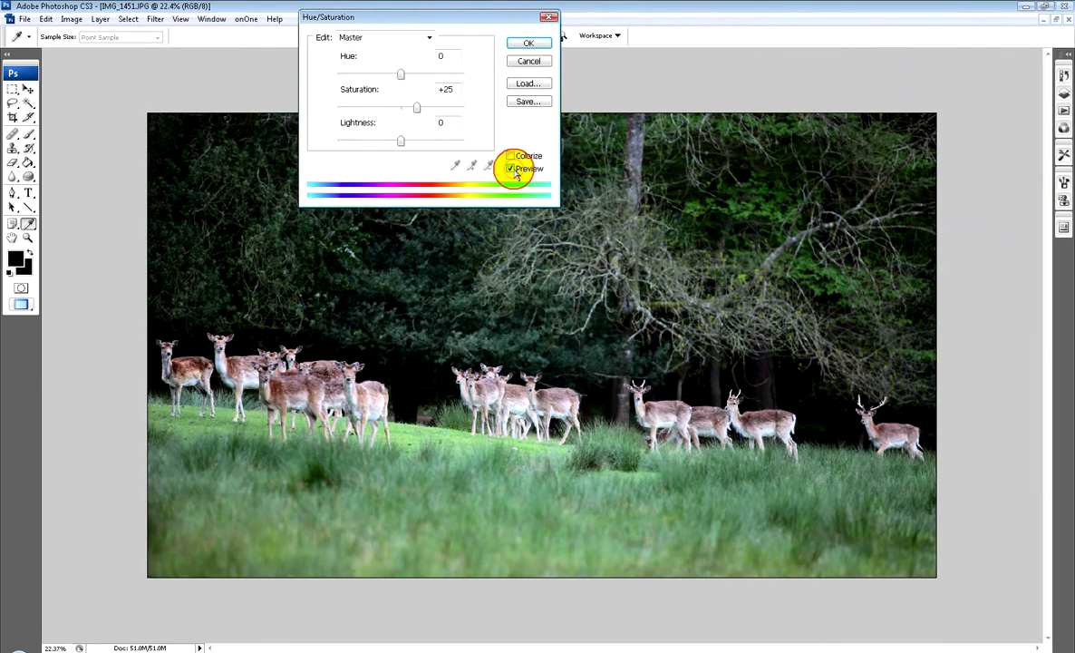
{"action": "left_click", "coordinate": [416, 109]}
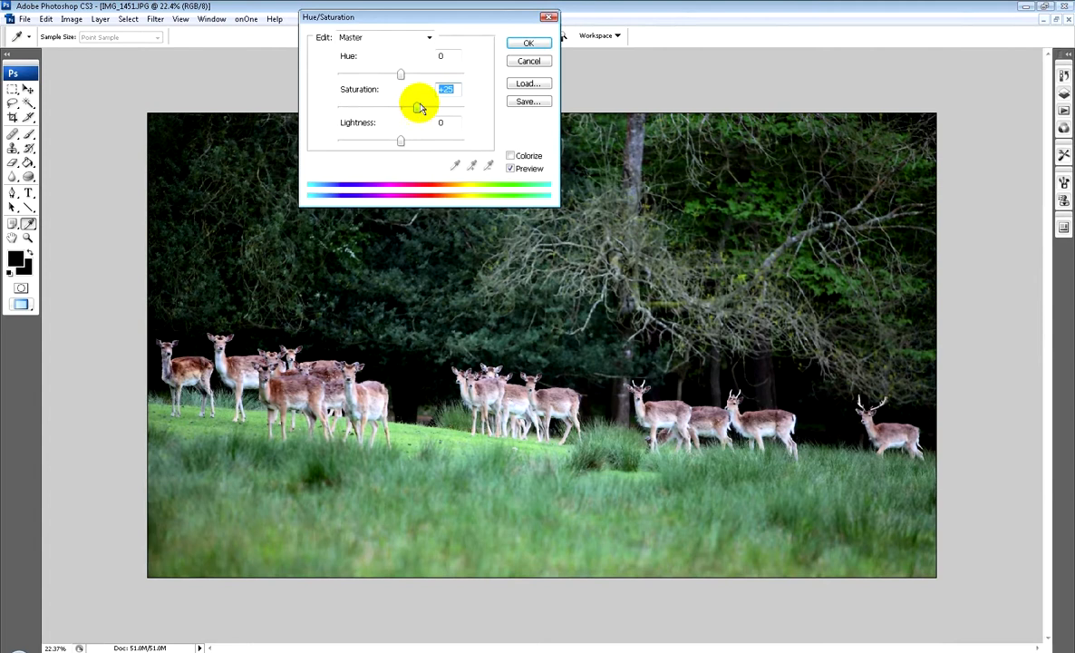
{"action": "left_click", "coordinate": [520, 45]}
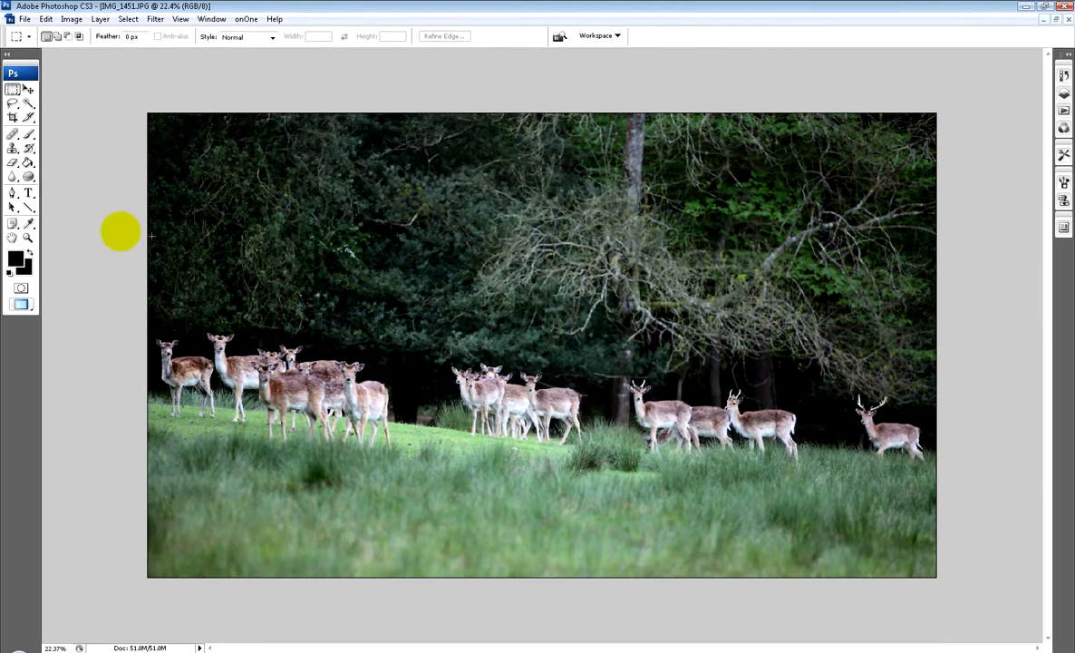
- Choose the Sponge tool and give it a soft brush with 401 px diameter and 0% hardness
{"action": "left_click", "coordinate": [28, 178]}
{"action": "scroll", "coordinate": [272, 258], "scroll_direction": "up", "scroll_amount": 3}
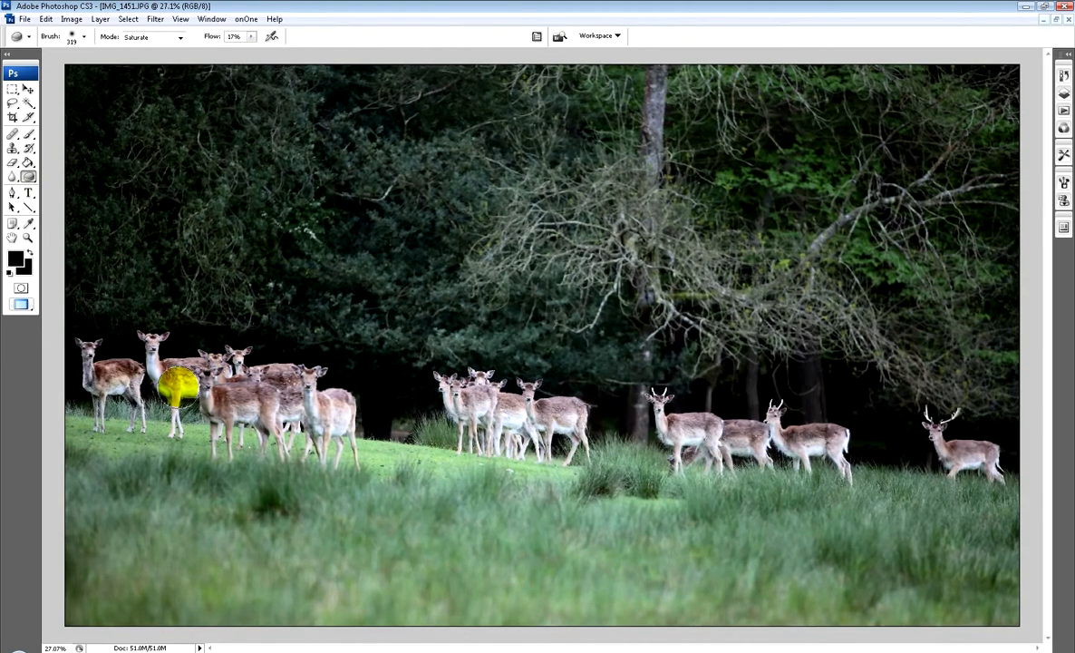
{"action": "mouse_move", "coordinate": [725, 435]}
{"action": "left_mouse_down"}
{"action": "mouse_move", "coordinate": [699, 446]}
{"action": "mouse_move", "coordinate": [513, 413]}
{"action": "mouse_move", "coordinate": [461, 370]}
{"action": "left_mouse_up"}
{"action": "left_click", "coordinate": [251, 36]}
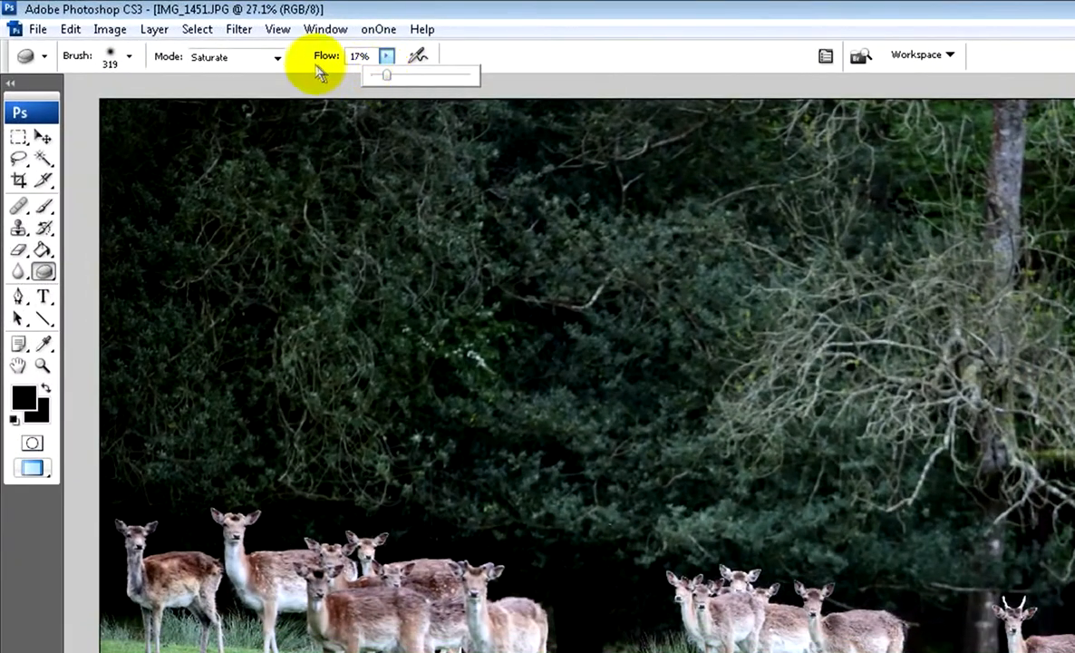
{"action": "left_click", "coordinate": [129, 56]}
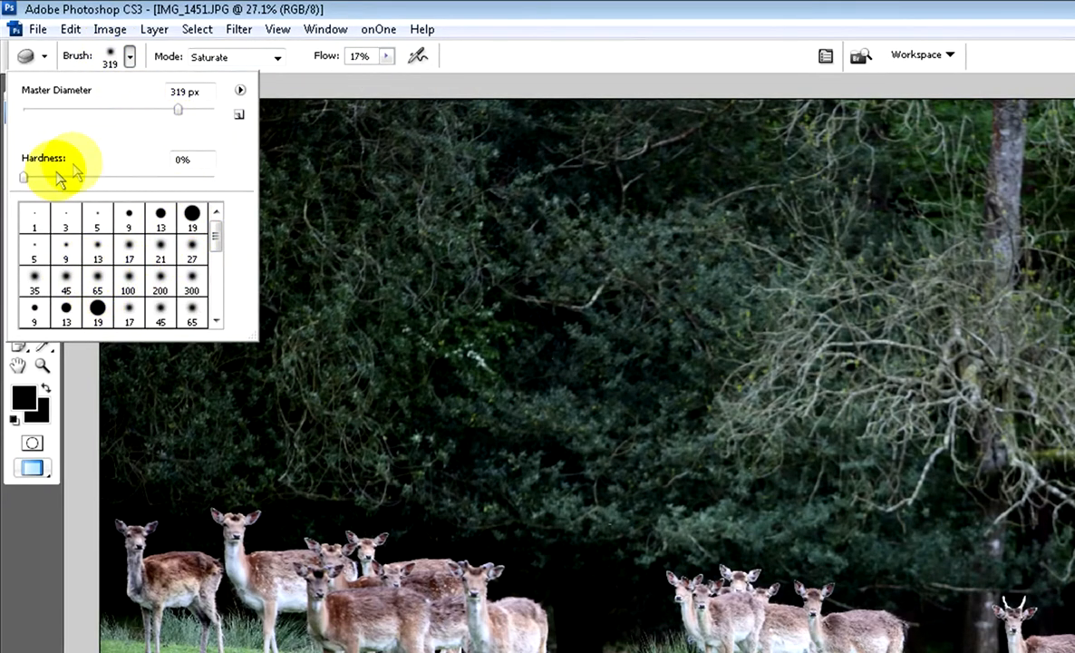
{"action": "mouse_move", "coordinate": [26, 181]}
{"action": "left_mouse_down"}
{"action": "mouse_move", "coordinate": [104, 180]}
{"action": "mouse_move", "coordinate": [10, 182]}
{"action": "left_mouse_up"}
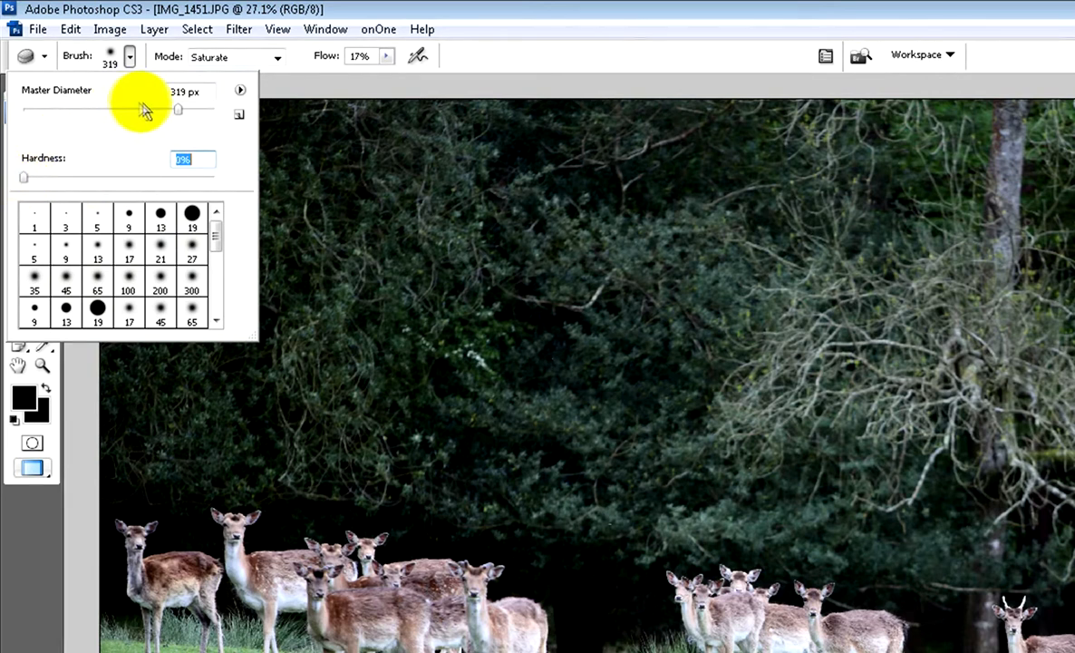
{"action": "left_click_drag", "start_coordinate": [181, 104], "coordinate": [189, 106]}
{"action": "mouse_move", "coordinate": [227, 534]}
{"action": "left_mouse_down"}
{"action": "mouse_move", "coordinate": [172, 553]}
{"action": "mouse_move", "coordinate": [237, 555]}
{"action": "left_mouse_up"}
{"action": "mouse_move", "coordinate": [707, 612]}
{"action": "left_mouse_down"}
{"action": "mouse_move", "coordinate": [727, 616]}
{"action": "mouse_move", "coordinate": [247, 576]}
{"action": "mouse_move", "coordinate": [746, 619]}
{"action": "left_mouse_up"}
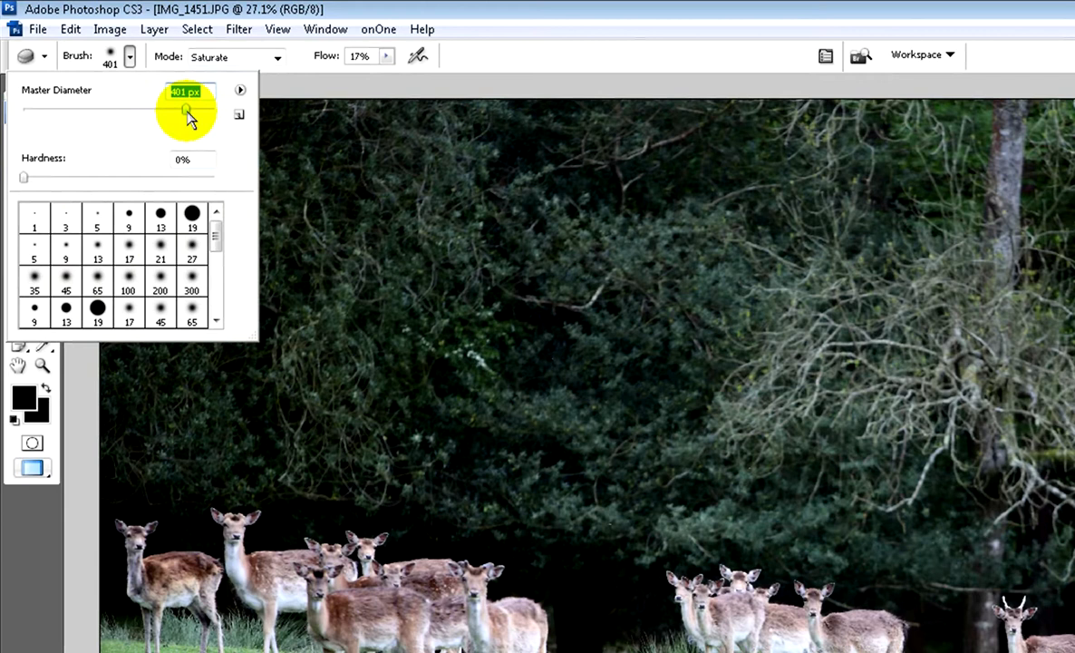
- Try the Sponge tool in Saturate mode at 100% flow on the green foliage behind the deer
{"action": "left_click", "coordinate": [279, 57]}
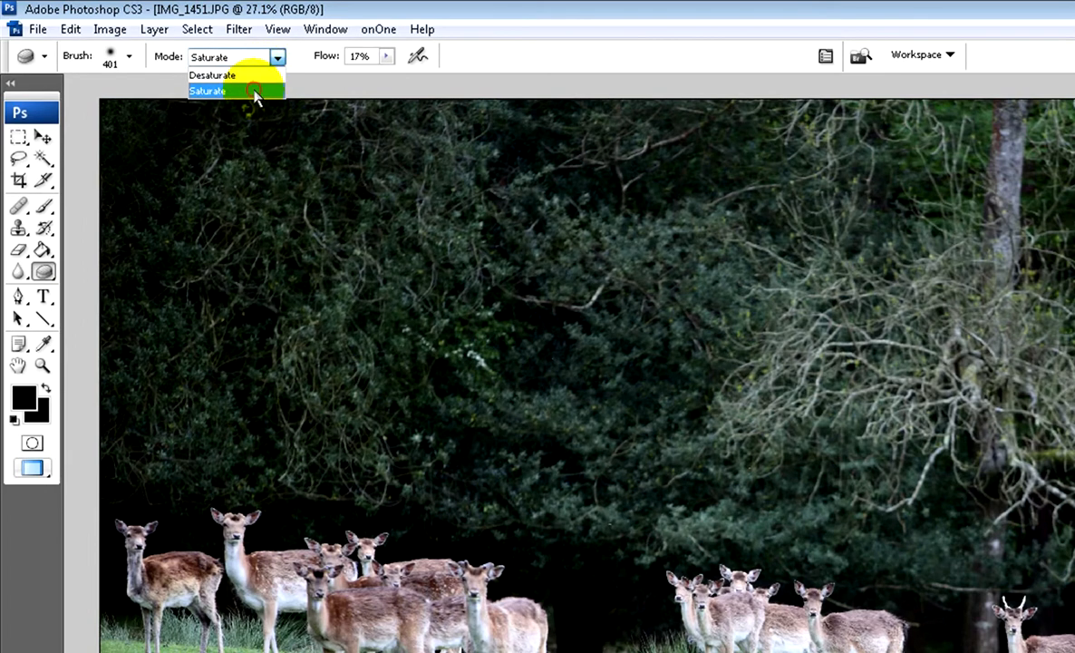
{"action": "left_click", "coordinate": [254, 98]}
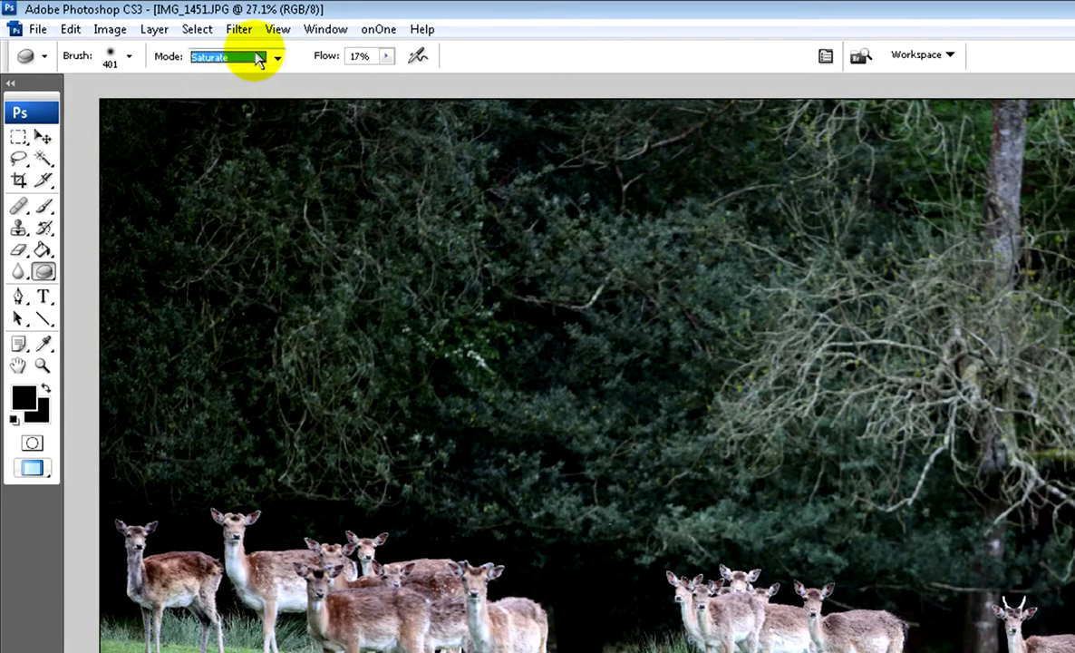
{"action": "left_click", "coordinate": [386, 56]}
{"action": "left_click_drag", "start_coordinate": [386, 79], "coordinate": [477, 75]}
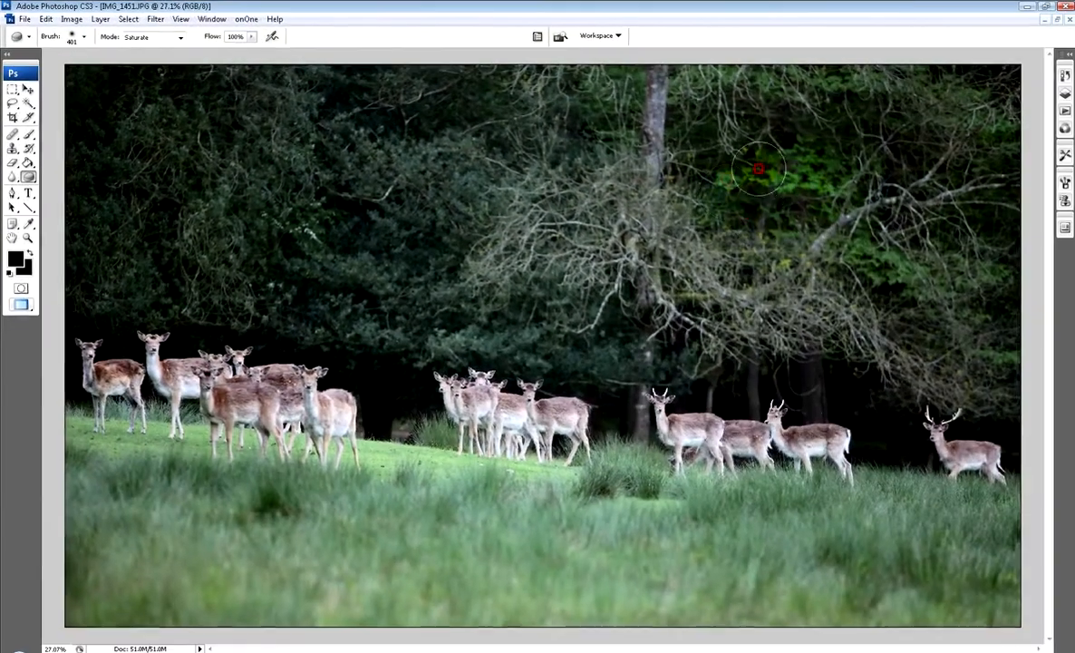
{"action": "mouse_move", "coordinate": [758, 169]}
{"action": "left_mouse_down"}
{"action": "mouse_move", "coordinate": [768, 260]}
{"action": "mouse_move", "coordinate": [681, 388]}
{"action": "mouse_move", "coordinate": [579, 427]}
{"action": "mouse_move", "coordinate": [531, 409]}
{"action": "mouse_move", "coordinate": [465, 408]}
{"action": "mouse_move", "coordinate": [642, 406]}
{"action": "mouse_move", "coordinate": [712, 426]}
{"action": "mouse_move", "coordinate": [494, 399]}
{"action": "mouse_move", "coordinate": [628, 417]}
{"action": "mouse_move", "coordinate": [490, 407]}
{"action": "mouse_move", "coordinate": [585, 414]}
{"action": "mouse_move", "coordinate": [511, 421]}
{"action": "mouse_move", "coordinate": [350, 401]}
{"action": "left_mouse_up"}
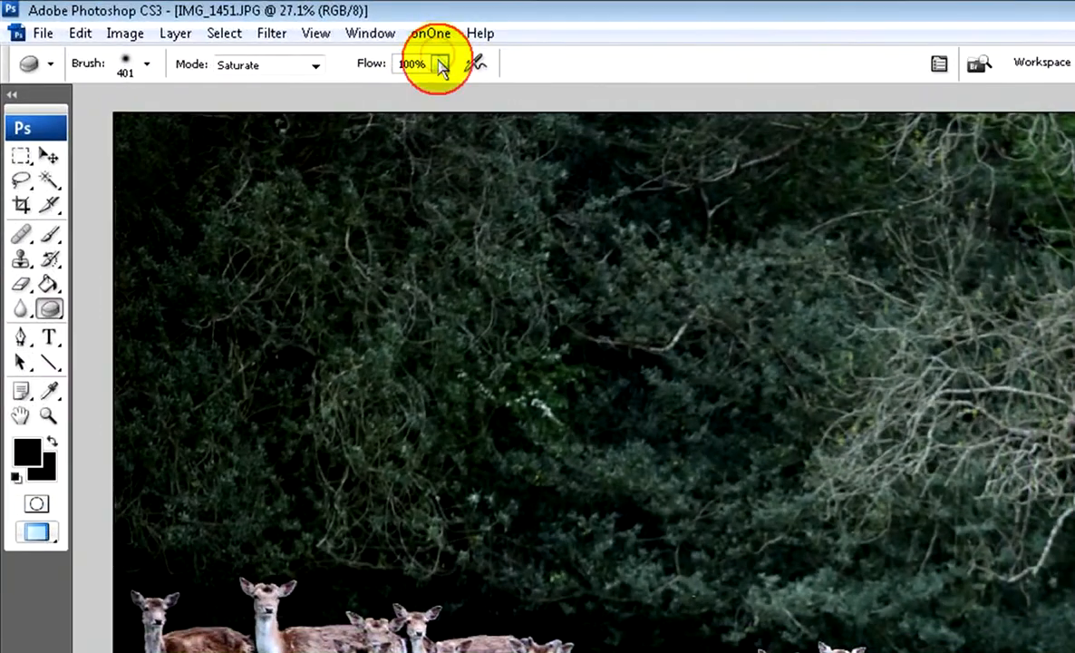
- Lower the Sponge flow to 8% and brush extra saturation over the deer across the photo
{"action": "left_click", "coordinate": [441, 65]}
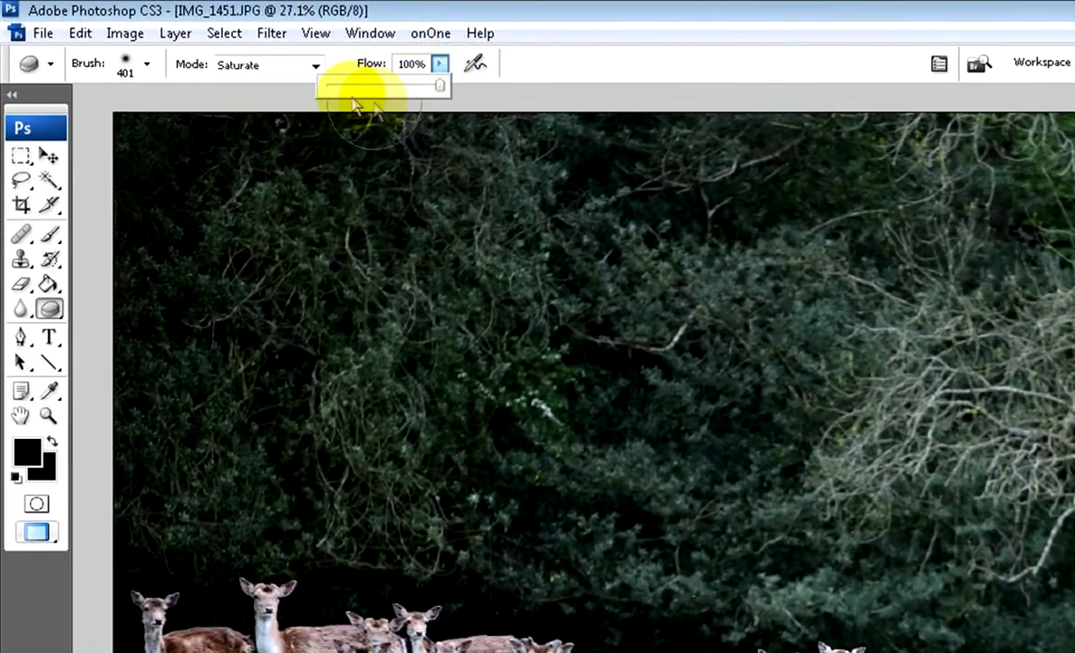
{"action": "left_click_drag", "start_coordinate": [336, 88], "coordinate": [336, 85]}
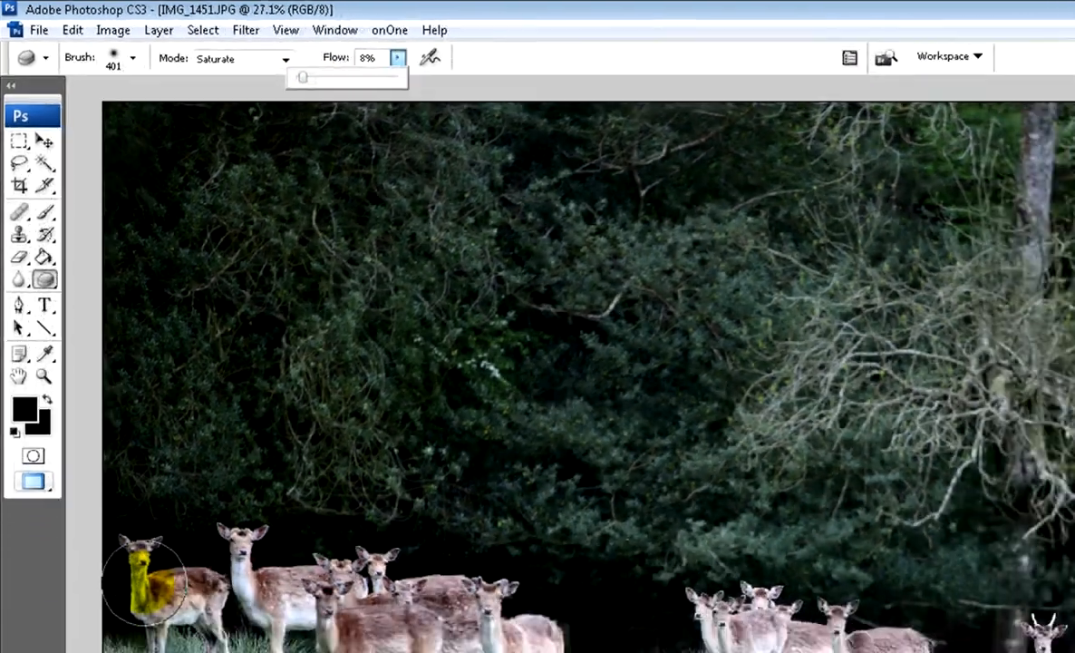
{"action": "left_click", "coordinate": [152, 616]}
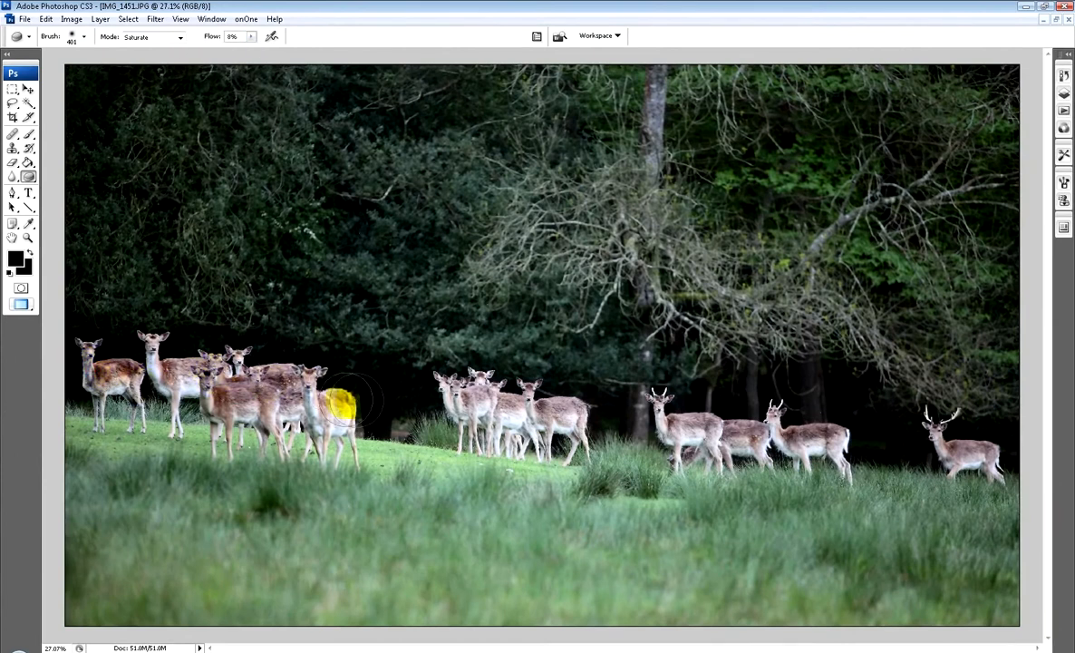
{"action": "mouse_move", "coordinate": [580, 419]}
{"action": "left_mouse_down"}
{"action": "mouse_move", "coordinate": [451, 396]}
{"action": "mouse_move", "coordinate": [566, 412]}
{"action": "mouse_move", "coordinate": [538, 420]}
{"action": "mouse_move", "coordinate": [490, 404]}
{"action": "mouse_move", "coordinate": [840, 444]}
{"action": "mouse_move", "coordinate": [1015, 451]}
{"action": "mouse_move", "coordinate": [485, 432]}
{"action": "mouse_move", "coordinate": [276, 412]}
{"action": "mouse_move", "coordinate": [297, 390]}
{"action": "mouse_move", "coordinate": [960, 444]}
{"action": "mouse_move", "coordinate": [766, 422]}
{"action": "mouse_move", "coordinate": [737, 434]}
{"action": "mouse_move", "coordinate": [575, 432]}
{"action": "mouse_move", "coordinate": [487, 422]}
{"action": "mouse_move", "coordinate": [528, 412]}
{"action": "mouse_move", "coordinate": [338, 410]}
{"action": "mouse_move", "coordinate": [115, 376]}
{"action": "mouse_move", "coordinate": [508, 408]}
{"action": "mouse_move", "coordinate": [340, 408]}
{"action": "mouse_move", "coordinate": [564, 415]}
{"action": "mouse_move", "coordinate": [351, 394]}
{"action": "mouse_move", "coordinate": [951, 433]}
{"action": "mouse_move", "coordinate": [942, 421]}
{"action": "left_mouse_up"}
- Brush extra saturation over the trees and foliage behind the deer and over the foreground grass
{"action": "mouse_move", "coordinate": [809, 276]}
{"action": "left_mouse_down"}
{"action": "mouse_move", "coordinate": [820, 297]}
{"action": "mouse_move", "coordinate": [801, 288]}
{"action": "mouse_move", "coordinate": [740, 161]}
{"action": "mouse_move", "coordinate": [695, 181]}
{"action": "left_mouse_up"}
{"action": "mouse_move", "coordinate": [682, 187]}
{"action": "left_mouse_down"}
{"action": "mouse_move", "coordinate": [790, 190]}
{"action": "mouse_move", "coordinate": [820, 237]}
{"action": "left_mouse_up"}
{"action": "mouse_move", "coordinate": [633, 213]}
{"action": "left_mouse_down"}
{"action": "mouse_move", "coordinate": [691, 152]}
{"action": "mouse_move", "coordinate": [568, 211]}
{"action": "mouse_move", "coordinate": [825, 293]}
{"action": "left_mouse_up"}
{"action": "left_click_drag", "start_coordinate": [779, 166], "coordinate": [579, 225]}
{"action": "mouse_move", "coordinate": [650, 222]}
{"action": "left_mouse_down"}
{"action": "mouse_move", "coordinate": [715, 112]}
{"action": "mouse_move", "coordinate": [618, 297]}
{"action": "mouse_move", "coordinate": [55, 576]}
{"action": "mouse_move", "coordinate": [449, 583]}
{"action": "mouse_move", "coordinate": [398, 603]}
{"action": "left_mouse_up"}
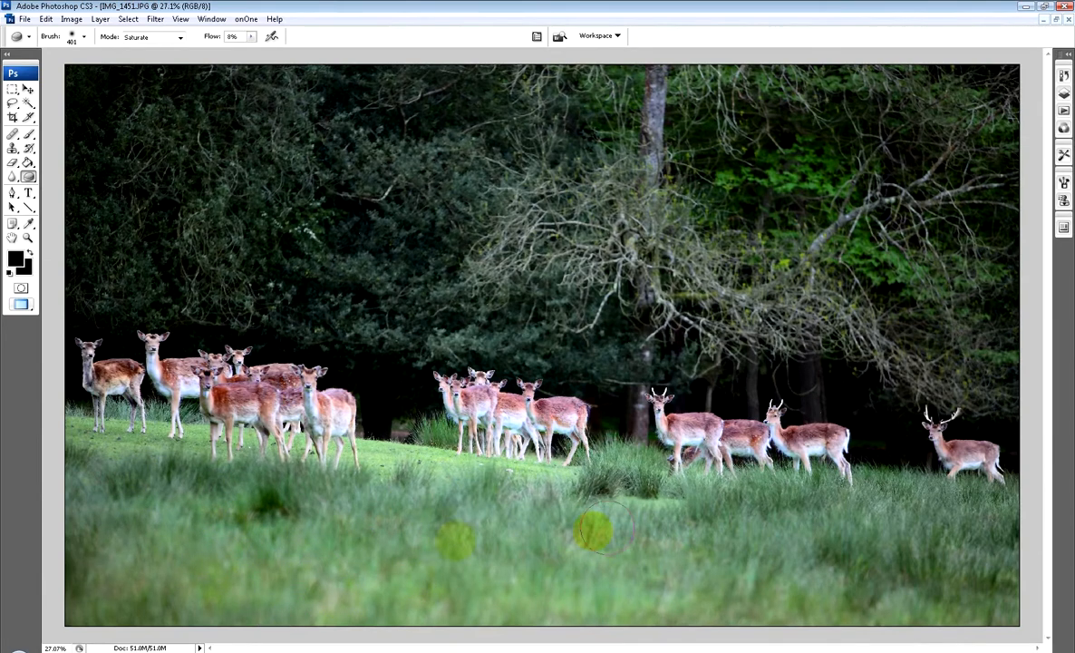
{"action": "mouse_move", "coordinate": [784, 535]}
{"action": "left_mouse_down"}
{"action": "mouse_move", "coordinate": [818, 566]}
{"action": "mouse_move", "coordinate": [967, 537]}
{"action": "mouse_move", "coordinate": [854, 541]}
{"action": "mouse_move", "coordinate": [789, 517]}
{"action": "mouse_move", "coordinate": [673, 536]}
{"action": "mouse_move", "coordinate": [626, 554]}
{"action": "mouse_move", "coordinate": [613, 586]}
{"action": "mouse_move", "coordinate": [534, 641]}
{"action": "mouse_move", "coordinate": [471, 614]}
{"action": "mouse_move", "coordinate": [503, 538]}
{"action": "mouse_move", "coordinate": [457, 504]}
{"action": "mouse_move", "coordinate": [524, 538]}
{"action": "left_mouse_up"}
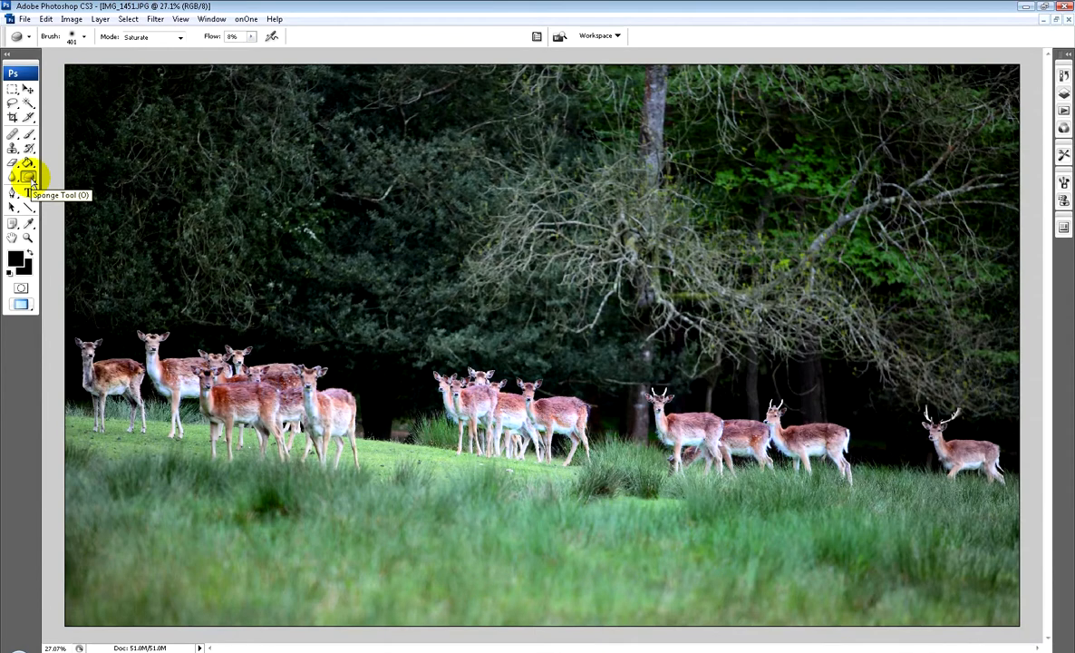
- Minimize the deer photo, then restore and maximize 02_0172-raw-processed-jpeg.JPG with the picture enlarged to fill the window
{"action": "left_click", "coordinate": [1043, 19]}
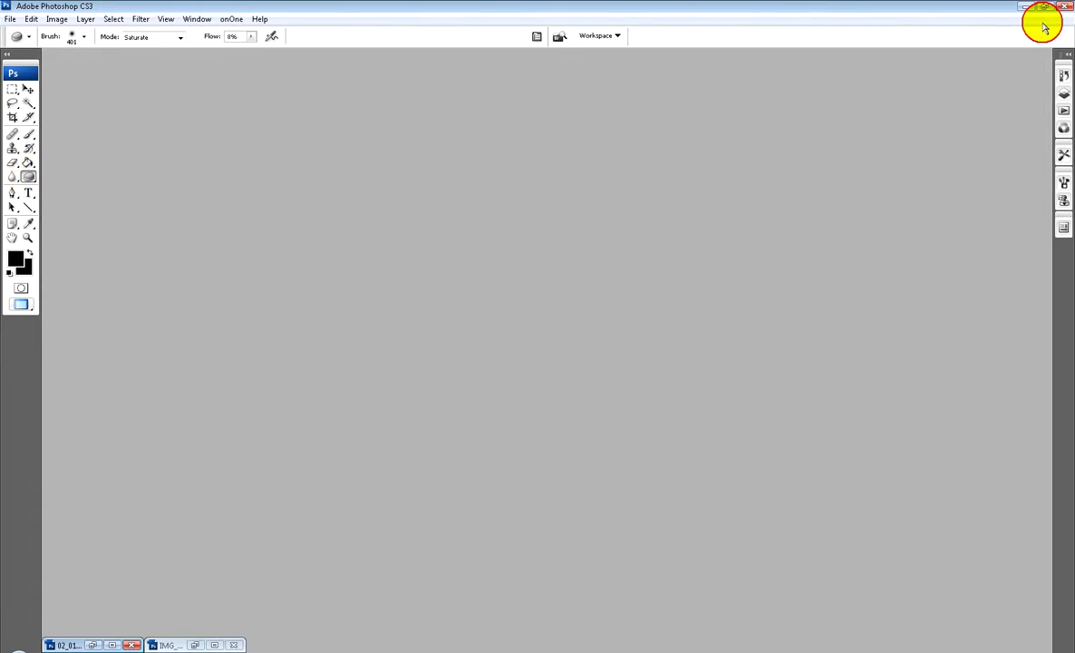
{"action": "left_click", "coordinate": [107, 636]}
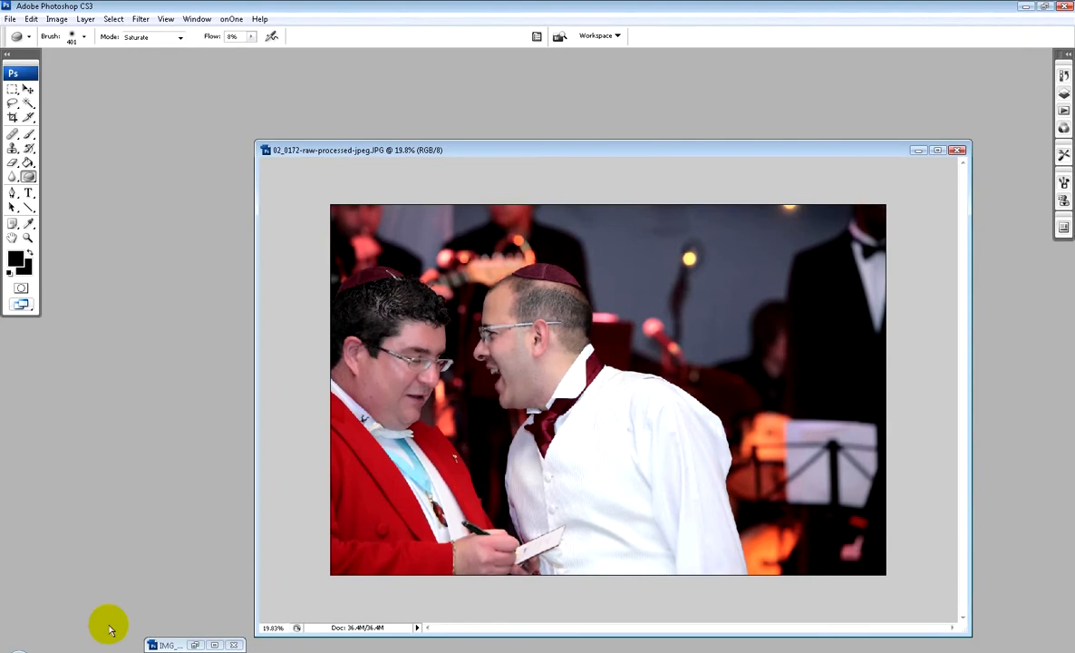
{"action": "left_click", "coordinate": [937, 149]}
{"action": "scroll", "coordinate": [655, 231], "scroll_direction": "up", "scroll_amount": 3}
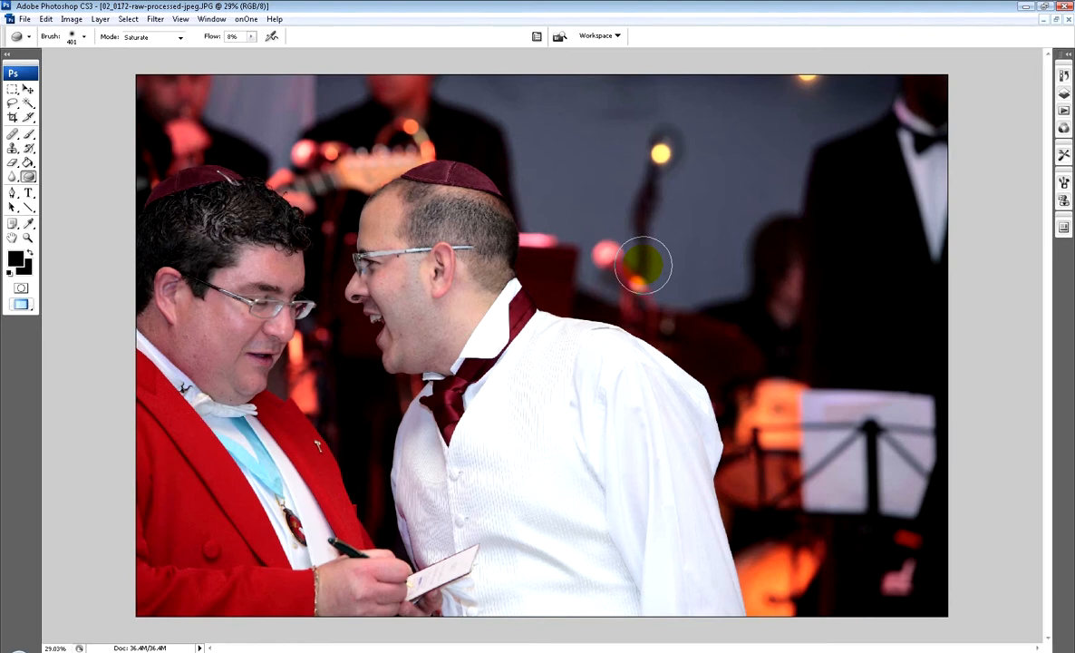
{"action": "left_click_drag", "start_coordinate": [644, 265], "coordinate": [670, 264]}
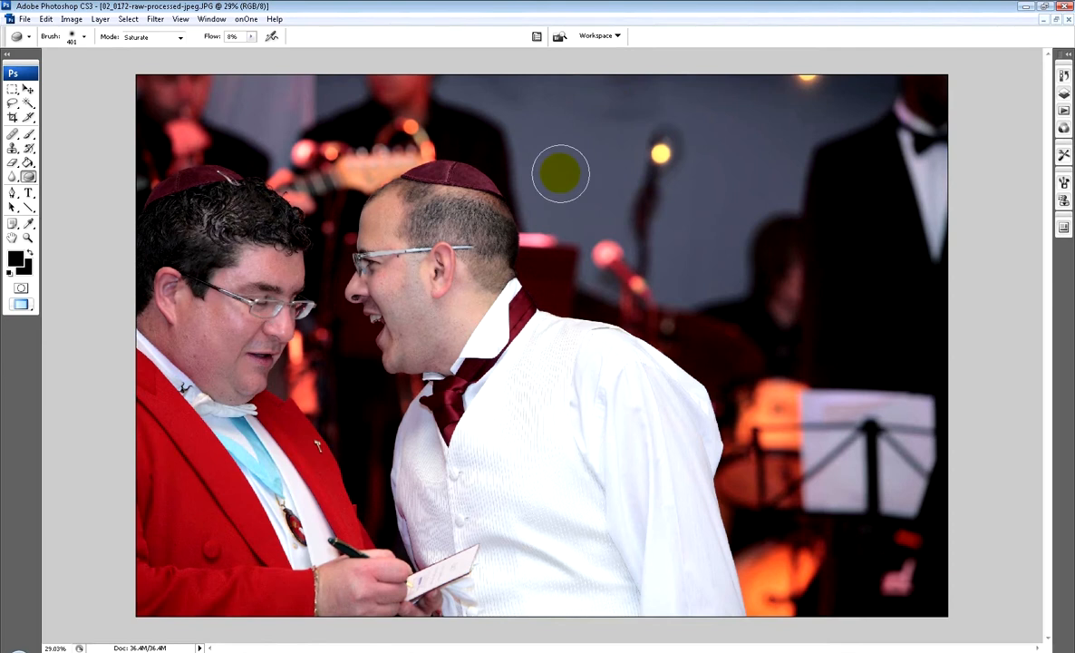
{"action": "key", "text": "ctrl+0"}
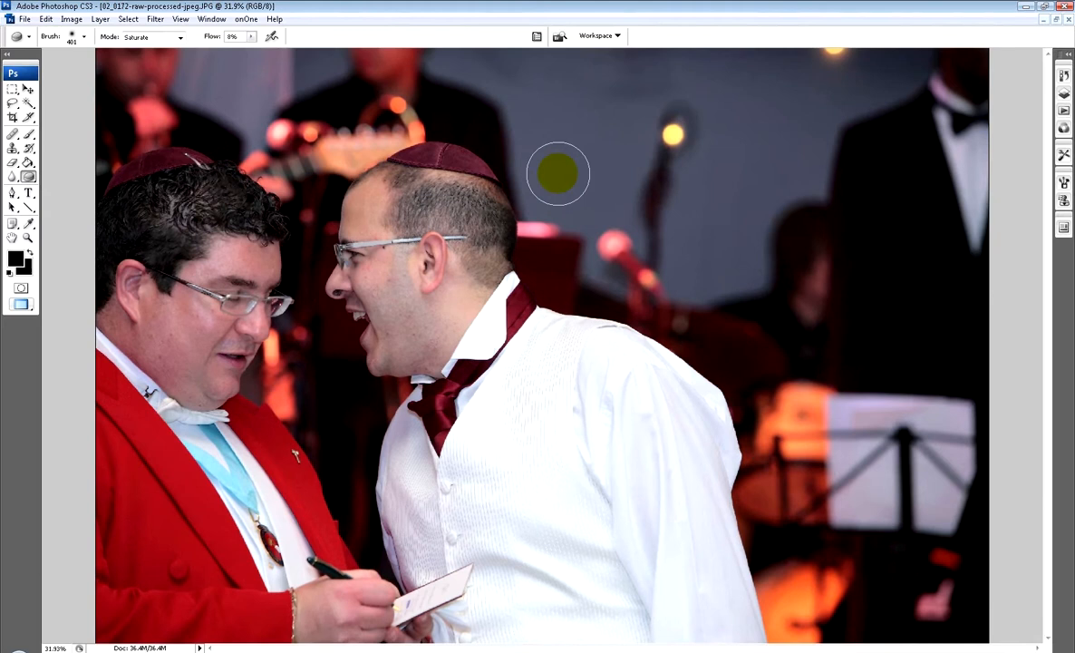
{"action": "left_click_drag", "start_coordinate": [199, 79], "coordinate": [214, 159]}
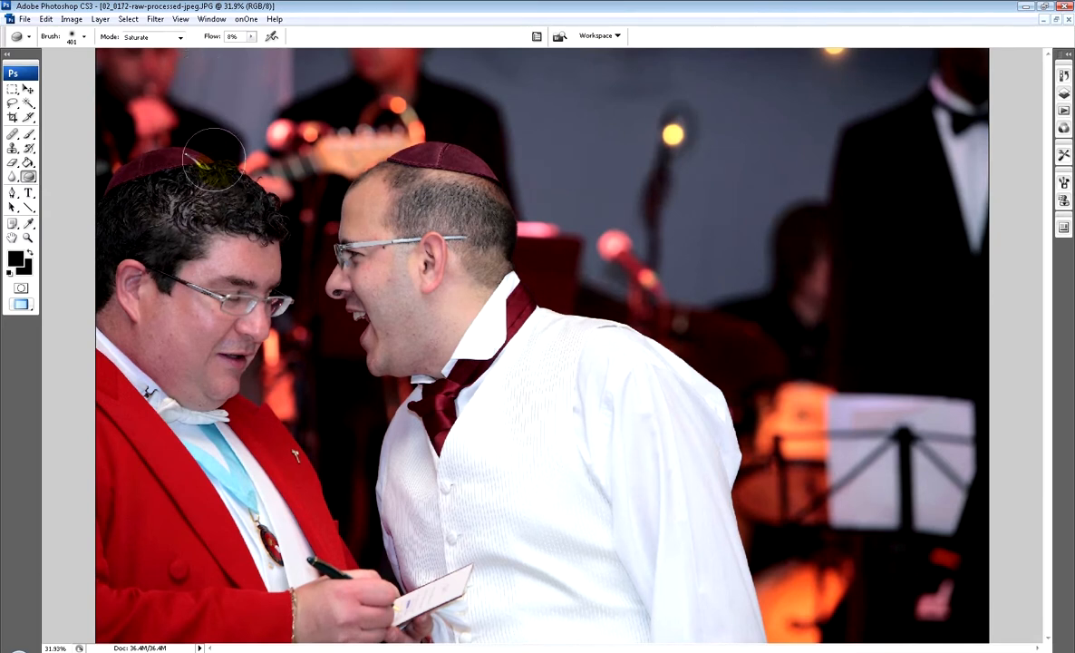
{"action": "mouse_move", "coordinate": [399, 257]}
{"action": "left_mouse_down"}
{"action": "mouse_move", "coordinate": [419, 309]}
{"action": "mouse_move", "coordinate": [440, 304]}
{"action": "mouse_move", "coordinate": [659, 188]}
{"action": "mouse_move", "coordinate": [631, 127]}
{"action": "mouse_move", "coordinate": [458, 114]}
{"action": "mouse_move", "coordinate": [410, 89]}
{"action": "mouse_move", "coordinate": [472, 89]}
{"action": "left_mouse_up"}
{"action": "left_click", "coordinate": [253, 80]}
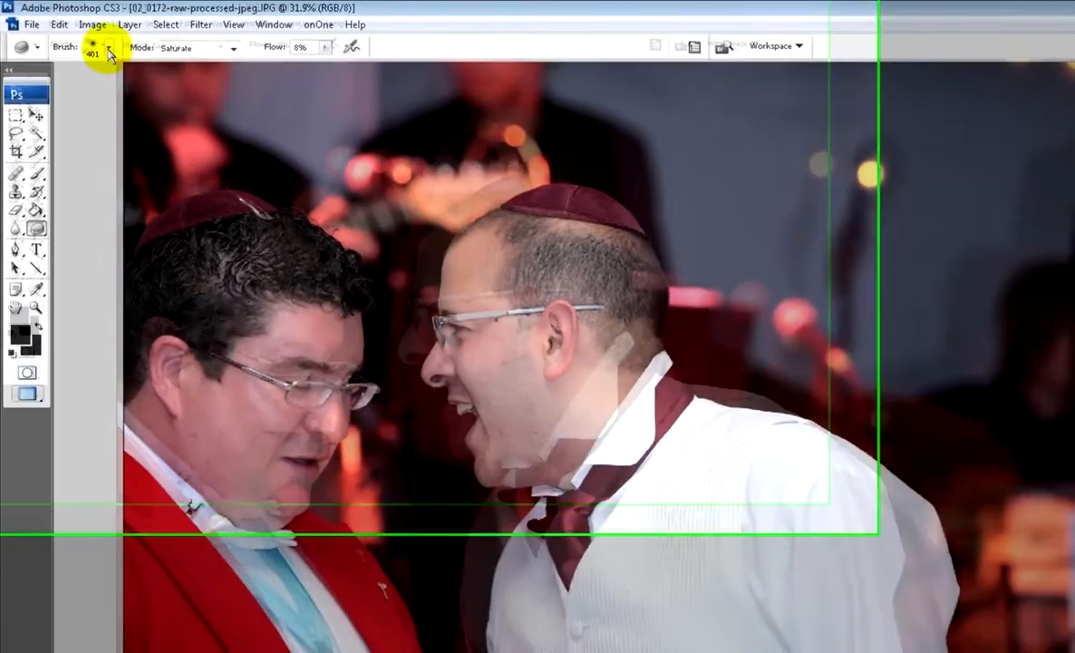
- Enlarge the Sponge brush to a 463 px diameter, keeping its hardness at 0%
{"action": "left_click", "coordinate": [76, 36]}
{"action": "left_click", "coordinate": [21, 119]}
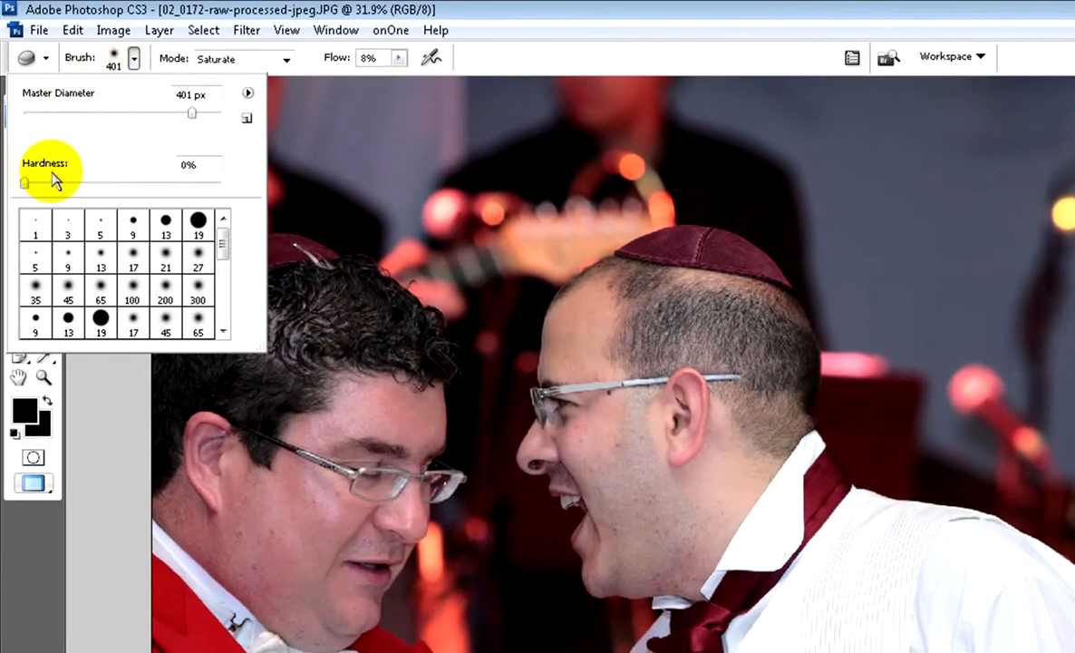
{"action": "left_click", "coordinate": [163, 107]}
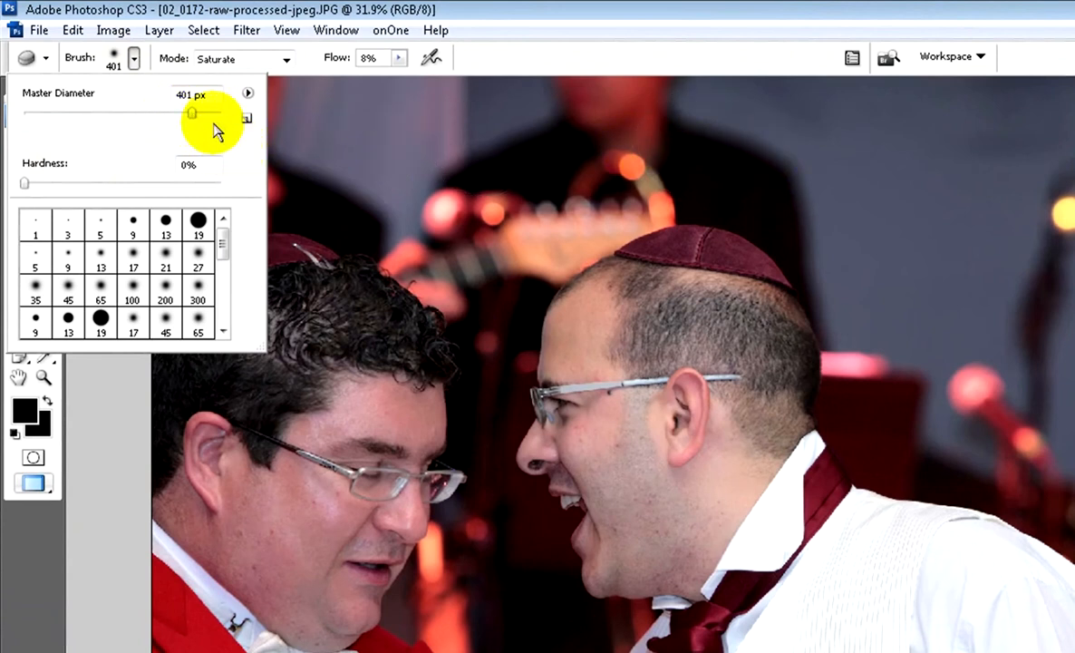
{"action": "left_click_drag", "start_coordinate": [191, 113], "coordinate": [198, 112]}
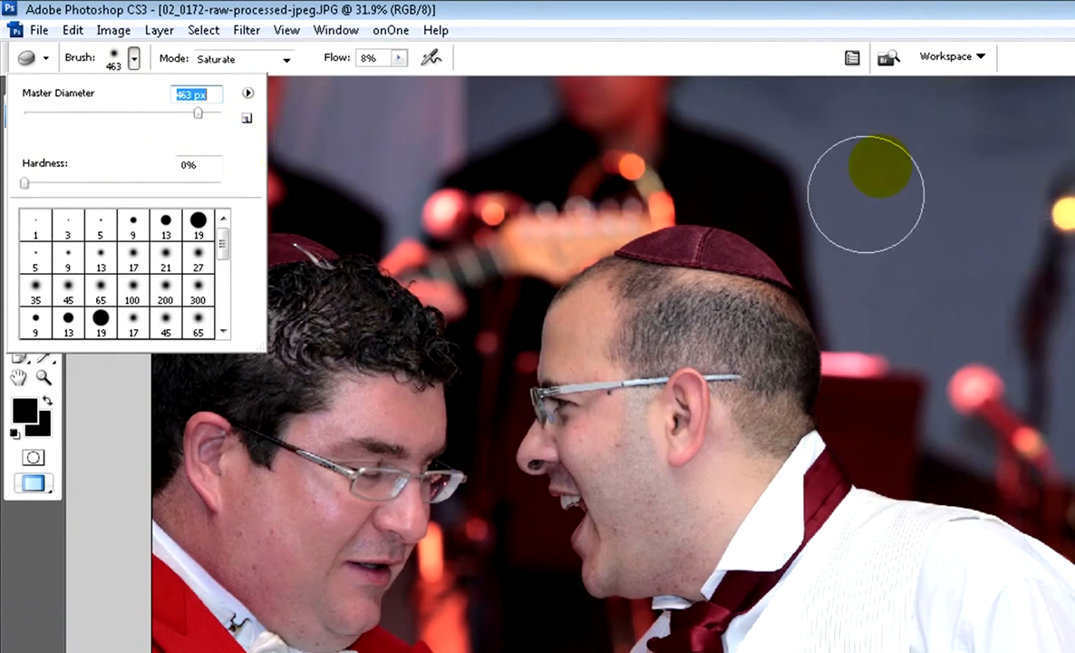
- Keep the Sponge in Saturate mode, raise its flow to 14%, and brush extra saturation over the backdrop and band behind the two men
{"action": "left_click", "coordinate": [283, 59]}
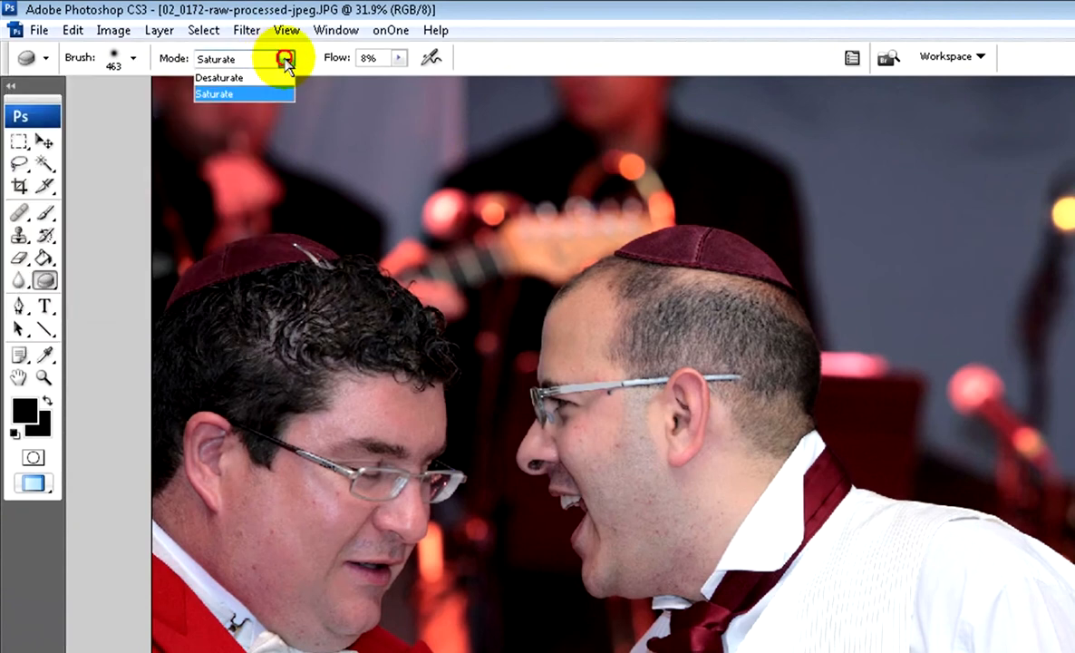
{"action": "left_click", "coordinate": [397, 58]}
{"action": "left_click", "coordinate": [398, 58]}
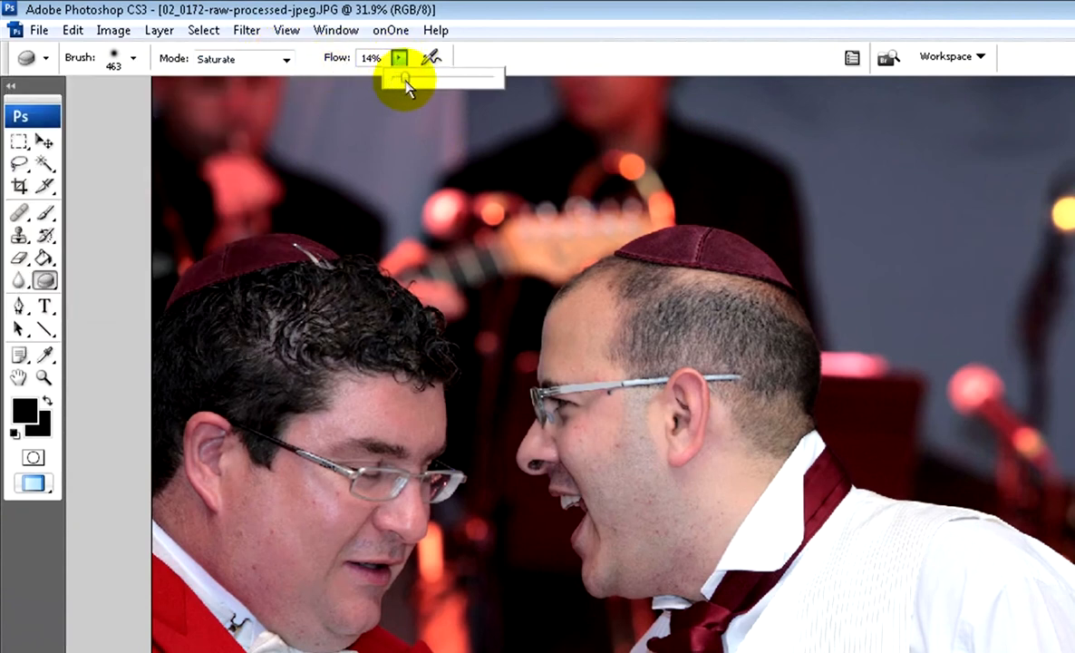
{"action": "left_click", "coordinate": [335, 145]}
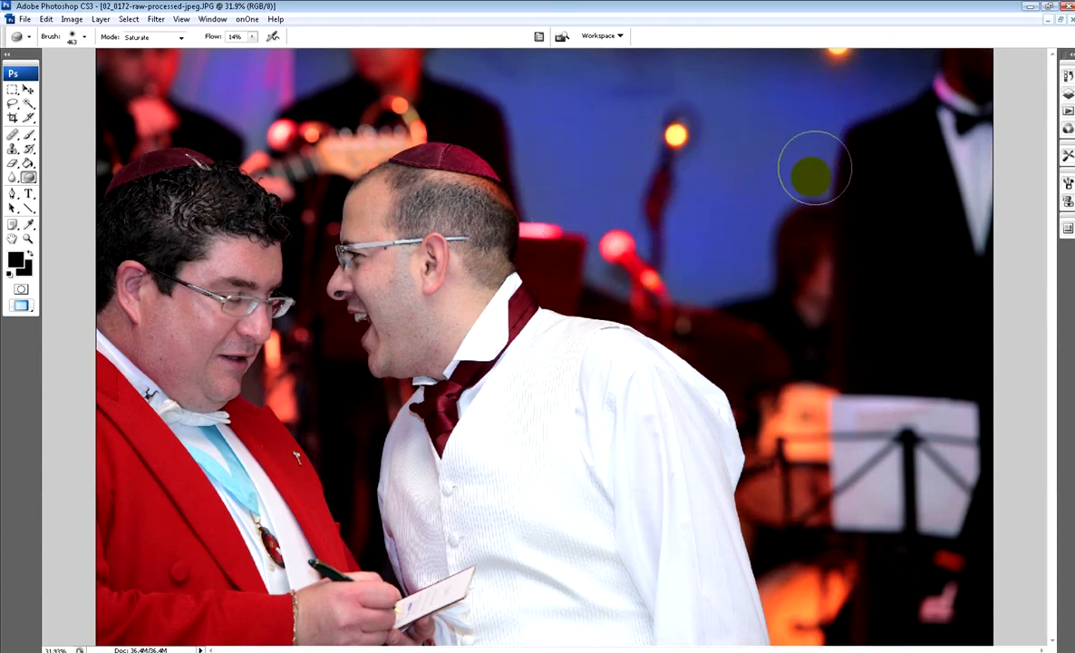
{"action": "key", "text": "ctrl+minus"}
{"action": "key", "text": "ctrl+minus"}
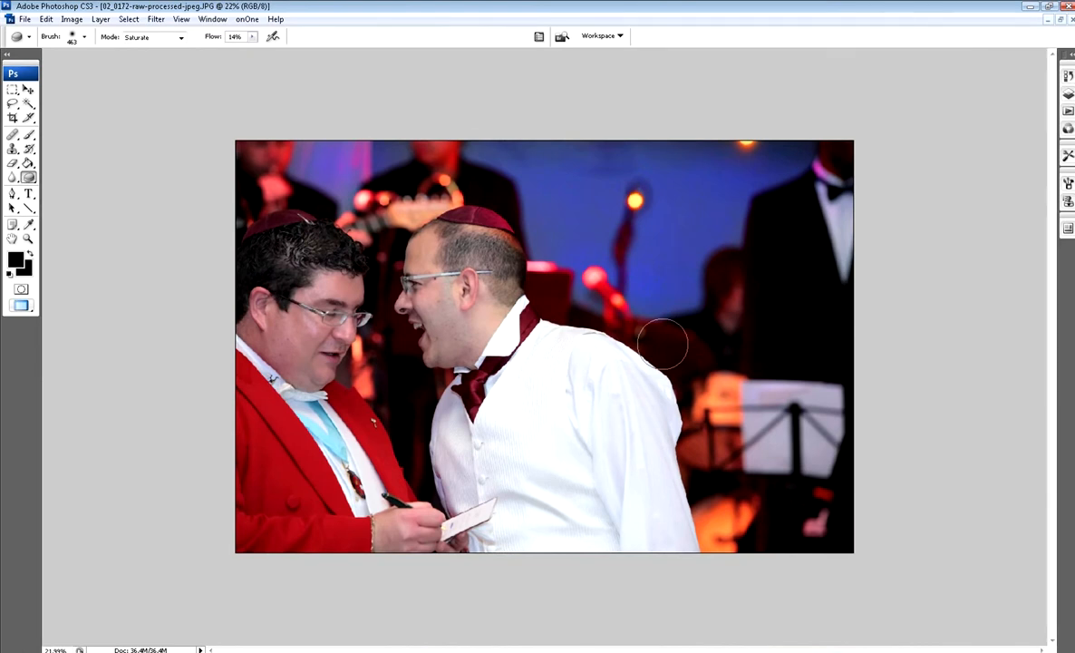
{"action": "mouse_move", "coordinate": [663, 343]}
{"action": "left_mouse_down"}
{"action": "mouse_move", "coordinate": [534, 223]}
{"action": "mouse_move", "coordinate": [538, 245]}
{"action": "mouse_move", "coordinate": [565, 264]}
{"action": "mouse_move", "coordinate": [687, 290]}
{"action": "mouse_move", "coordinate": [493, 315]}
{"action": "mouse_move", "coordinate": [423, 293]}
{"action": "mouse_move", "coordinate": [295, 324]}
{"action": "mouse_move", "coordinate": [375, 302]}
{"action": "mouse_move", "coordinate": [483, 333]}
{"action": "mouse_move", "coordinate": [365, 287]}
{"action": "mouse_move", "coordinate": [406, 295]}
{"action": "mouse_move", "coordinate": [311, 306]}
{"action": "mouse_move", "coordinate": [453, 338]}
{"action": "mouse_move", "coordinate": [489, 400]}
{"action": "mouse_move", "coordinate": [320, 444]}
{"action": "mouse_move", "coordinate": [429, 421]}
{"action": "mouse_move", "coordinate": [664, 299]}
{"action": "mouse_move", "coordinate": [594, 237]}
{"action": "left_mouse_up"}
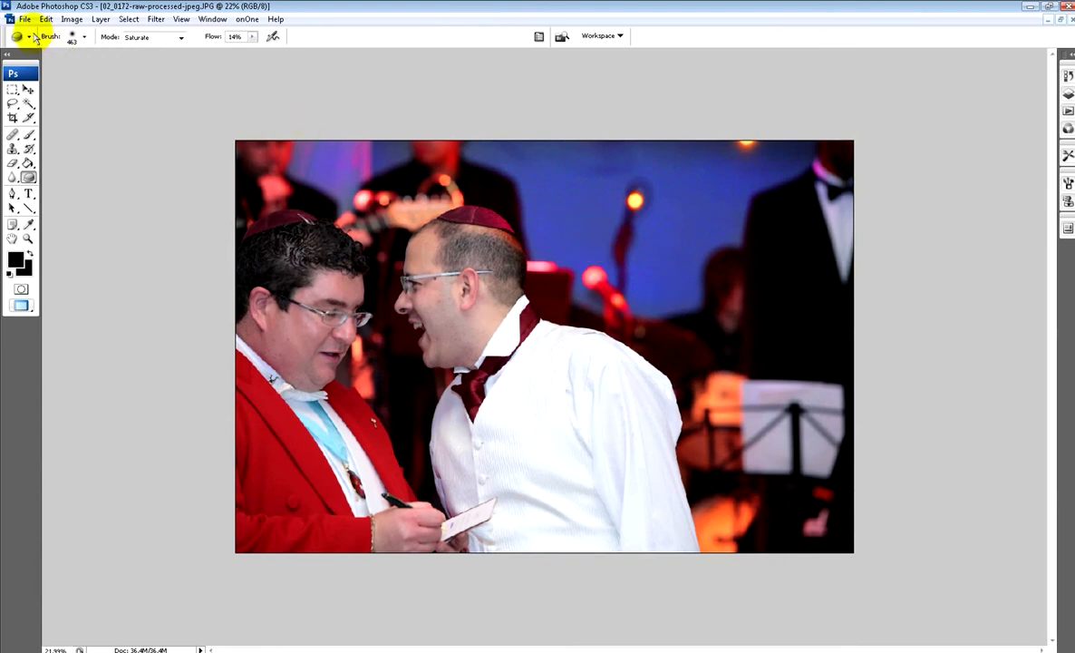
{"action": "left_click", "coordinate": [25, 19]}
{"action": "left_click", "coordinate": [70, 215]}
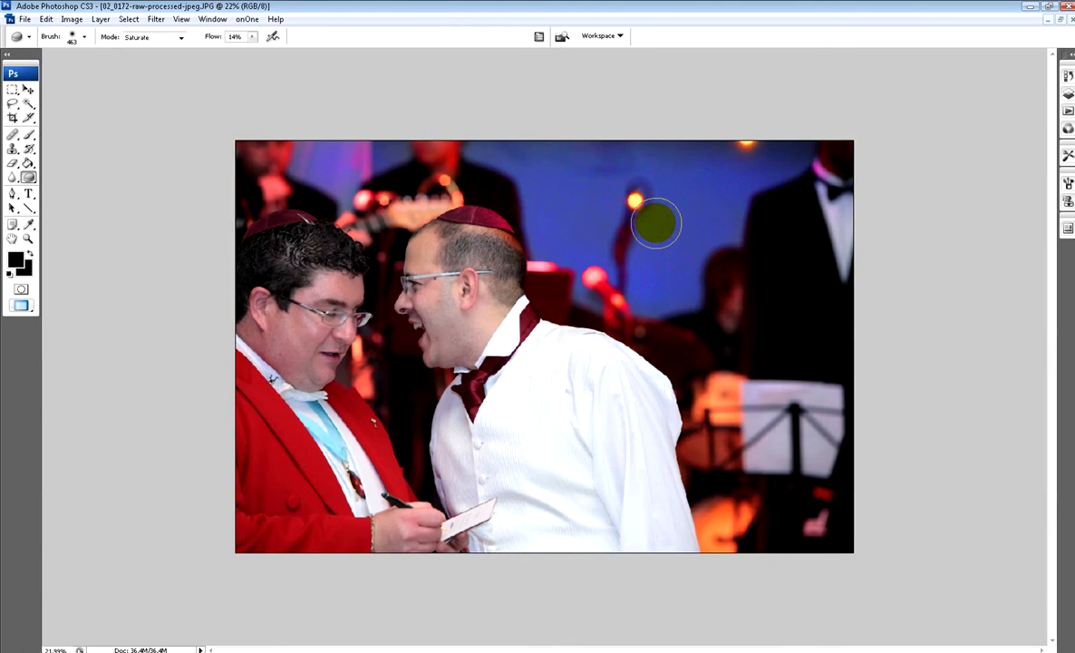
{"action": "left_click_drag", "start_coordinate": [656, 223], "coordinate": [649, 230]}
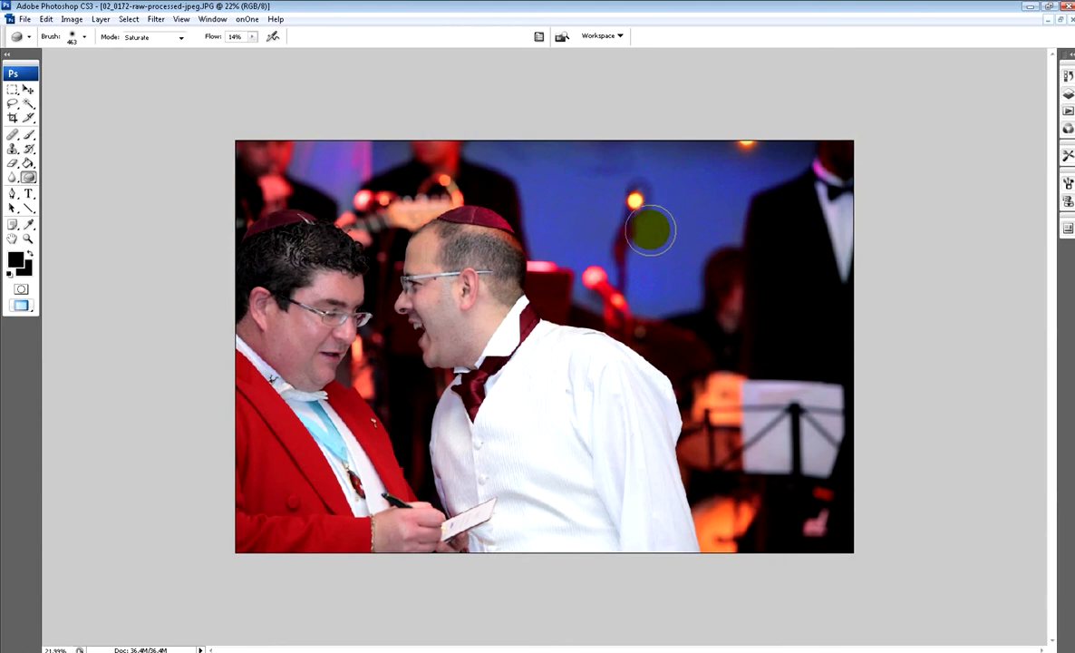
{"action": "left_click", "coordinate": [25, 176]}
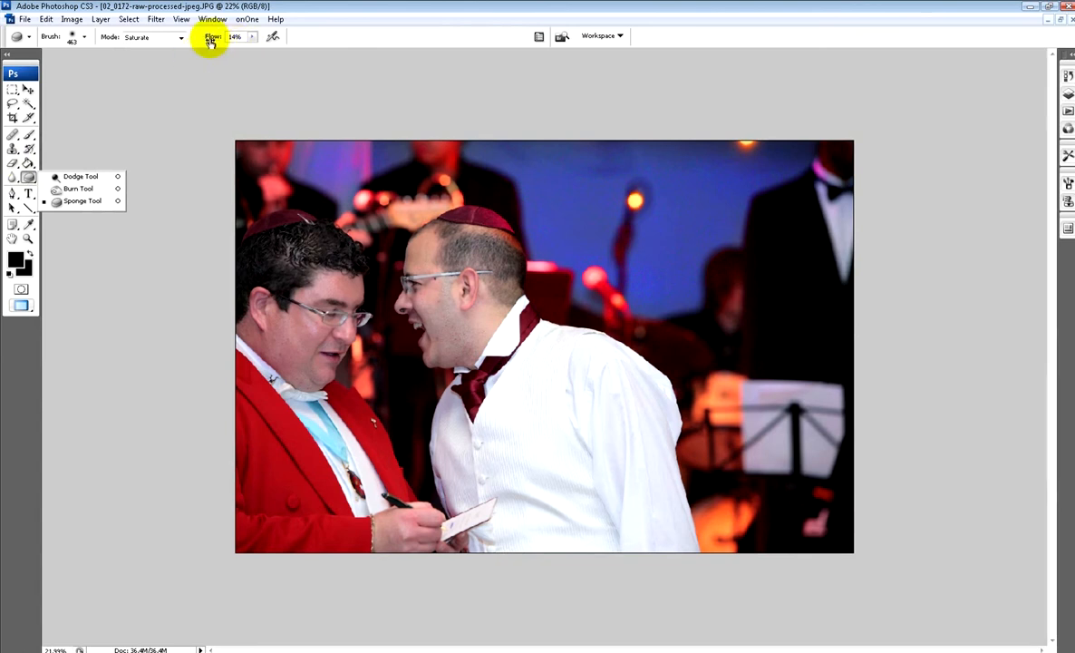
{"action": "mouse_move", "coordinate": [541, 166]}
{"action": "left_mouse_down"}
{"action": "mouse_move", "coordinate": [544, 199]}
{"action": "mouse_move", "coordinate": [626, 209]}
{"action": "mouse_move", "coordinate": [565, 258]}
{"action": "mouse_move", "coordinate": [612, 171]}
{"action": "left_mouse_up"}
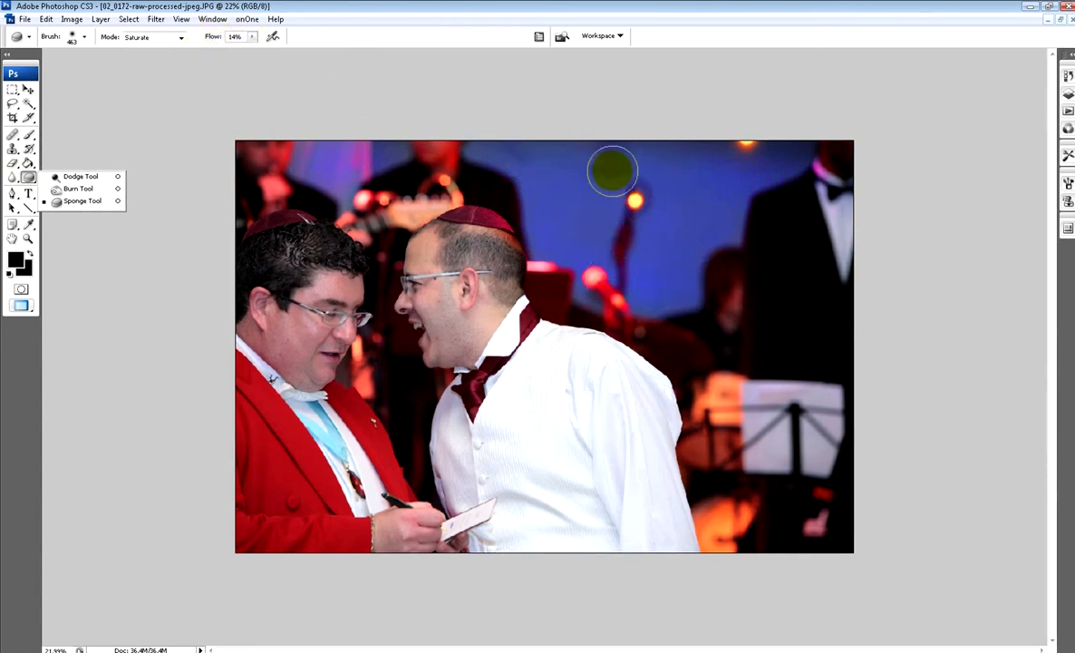